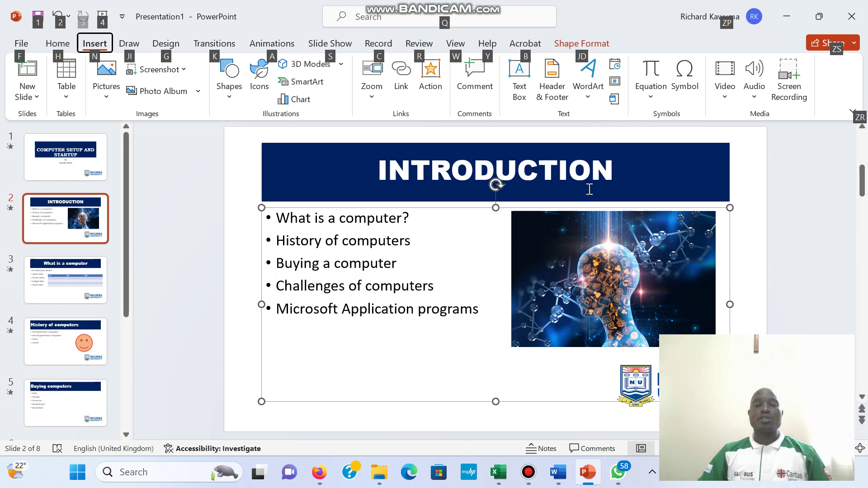
Deselect the bullet text, show the Transitions settings and scroll up to slide 1, COMPUTER SETUP AND STARTUP.
click(219, 245)
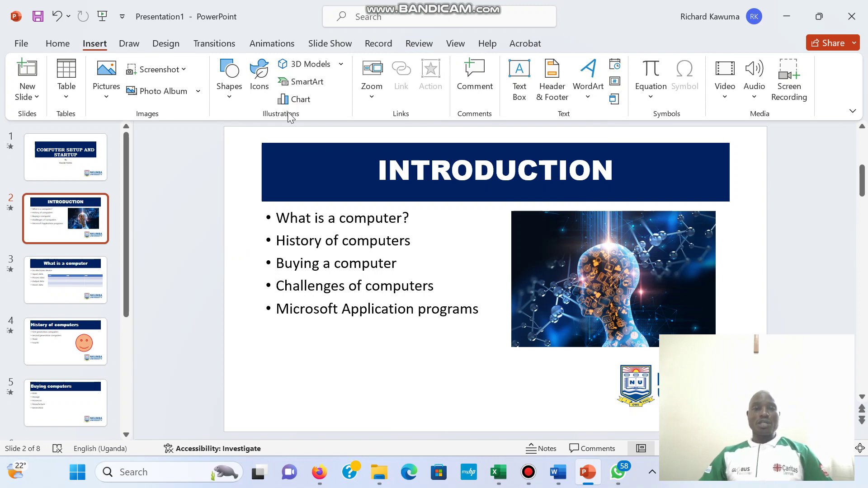
click(226, 49)
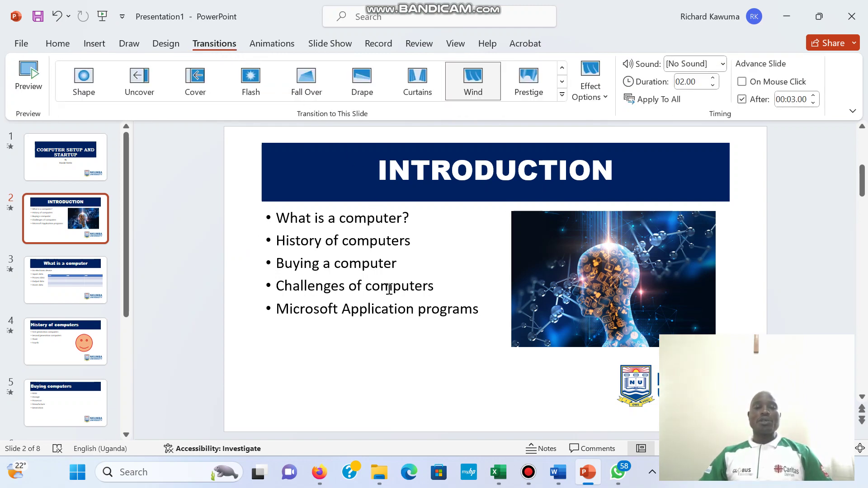
scroll(389, 289, up, 2)
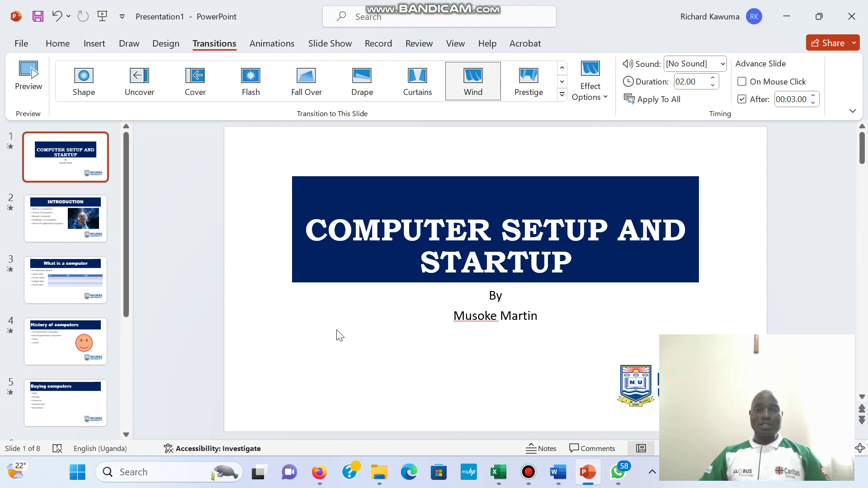
Draw an oval circle at the title slide's lower left.
click(93, 45)
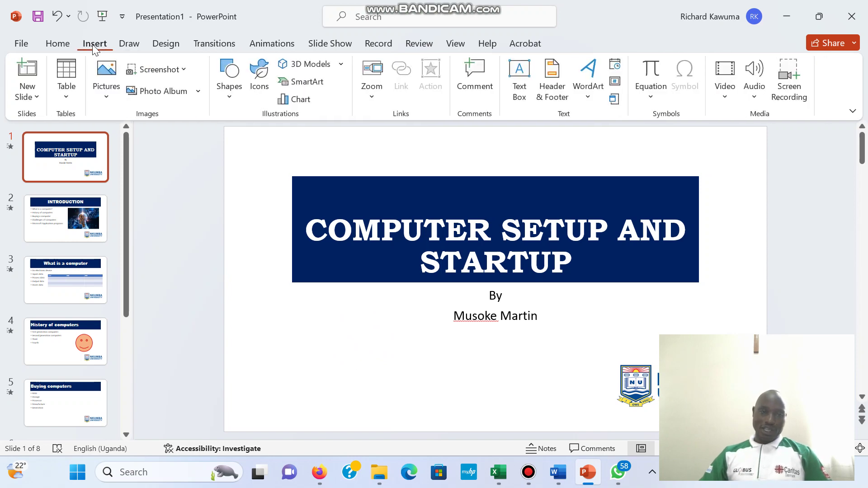
click(230, 99)
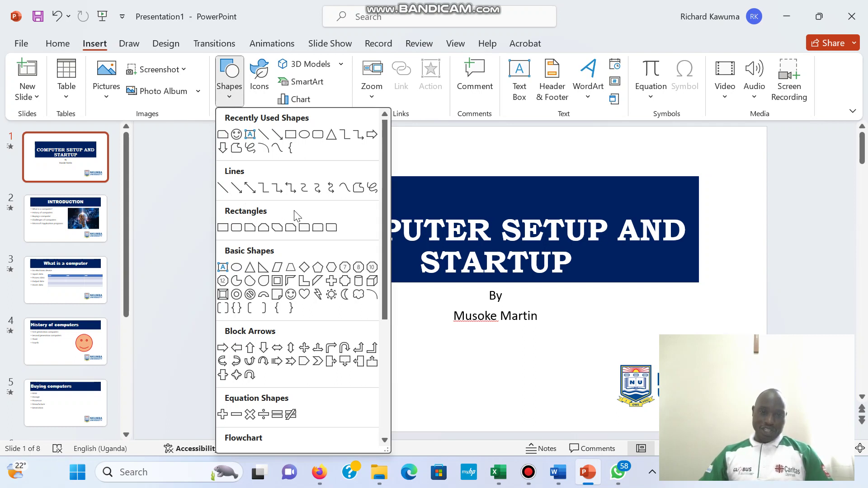
click(305, 135)
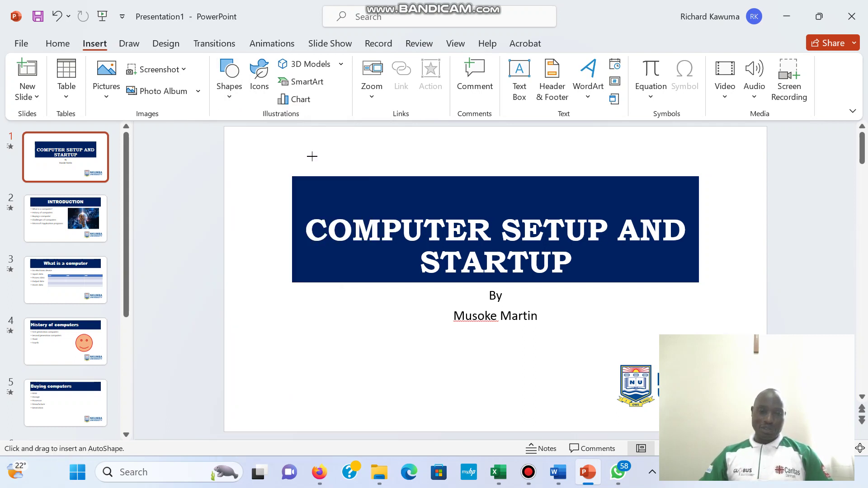
drag(288, 334, 362, 403)
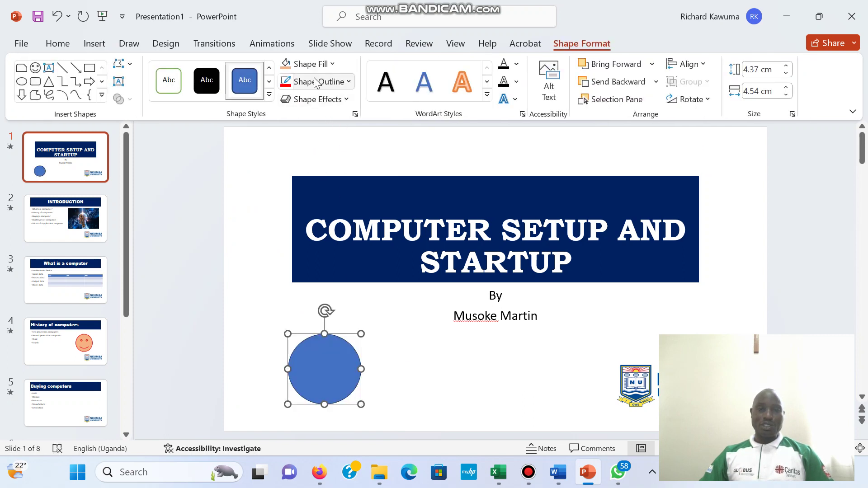
Fill the circle red and give it a 4½ pt outline.
click(333, 67)
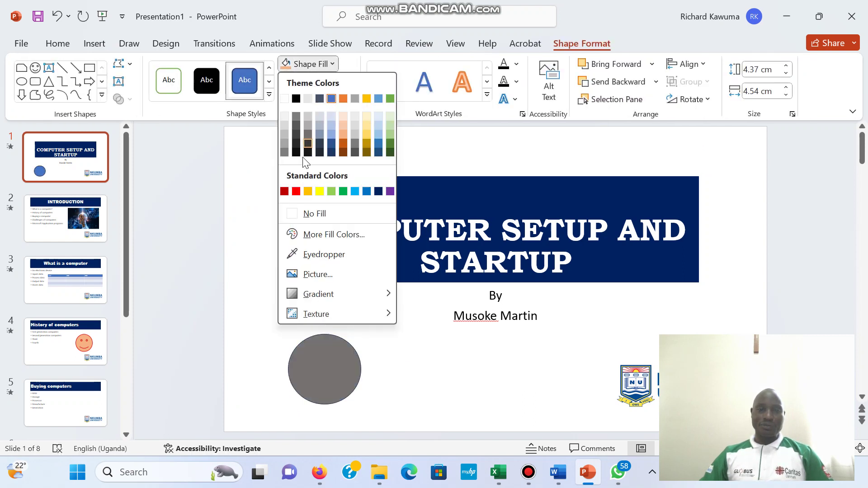
click(296, 192)
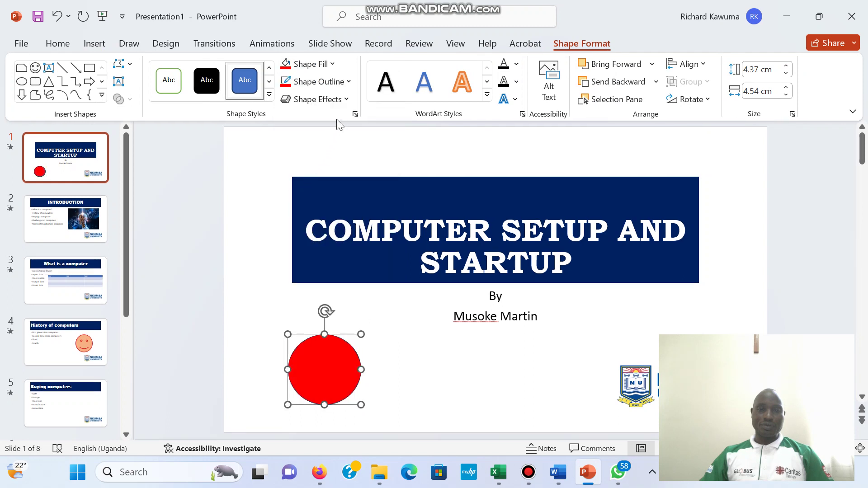
click(349, 83)
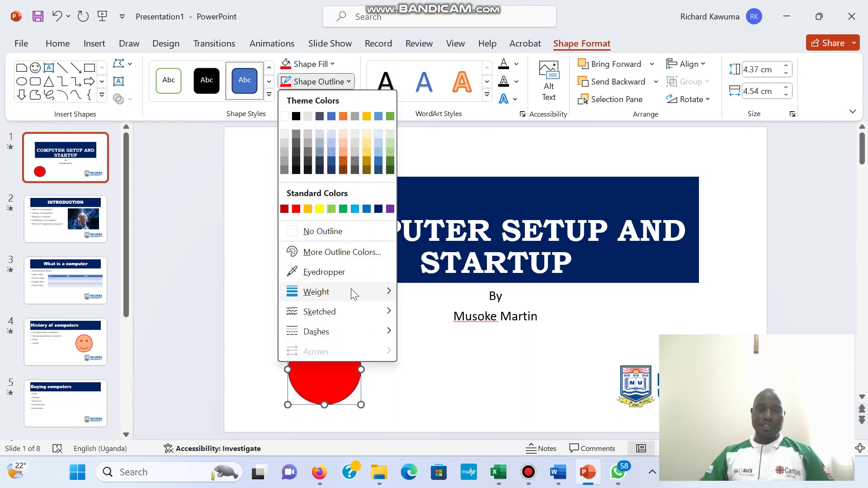
mouse_move(357, 295)
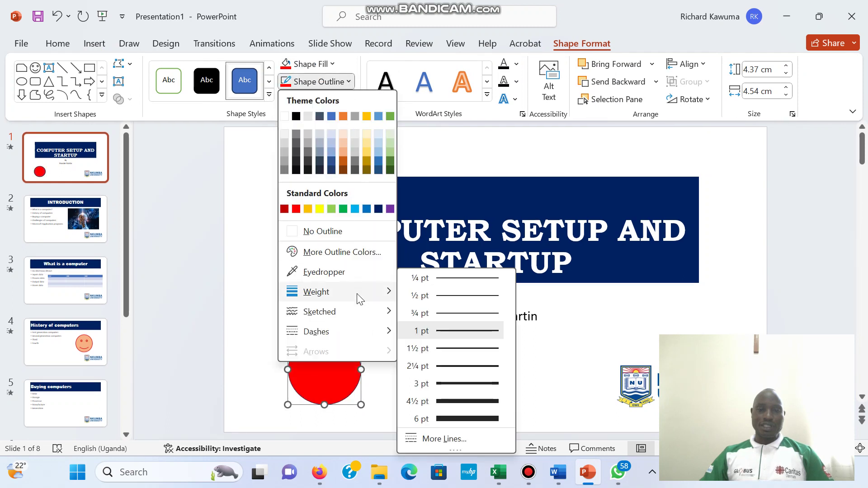
click(467, 401)
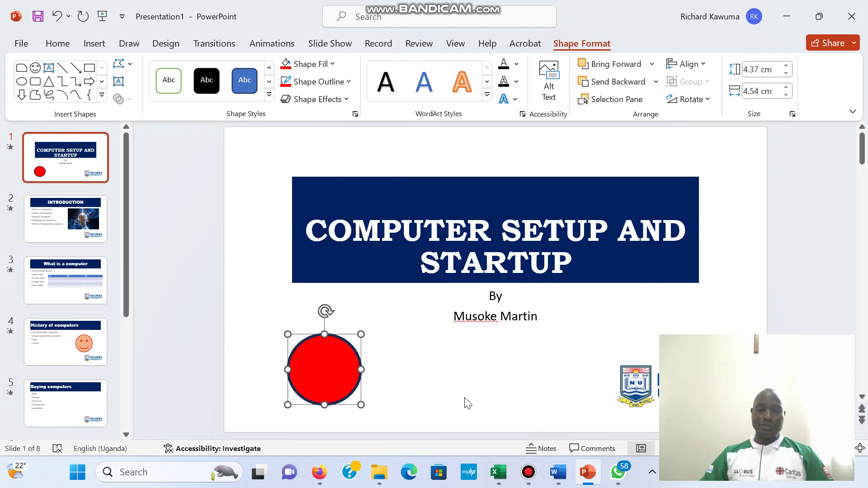
Add the text LAST SLIDE inside the red circle.
right_click(323, 366)
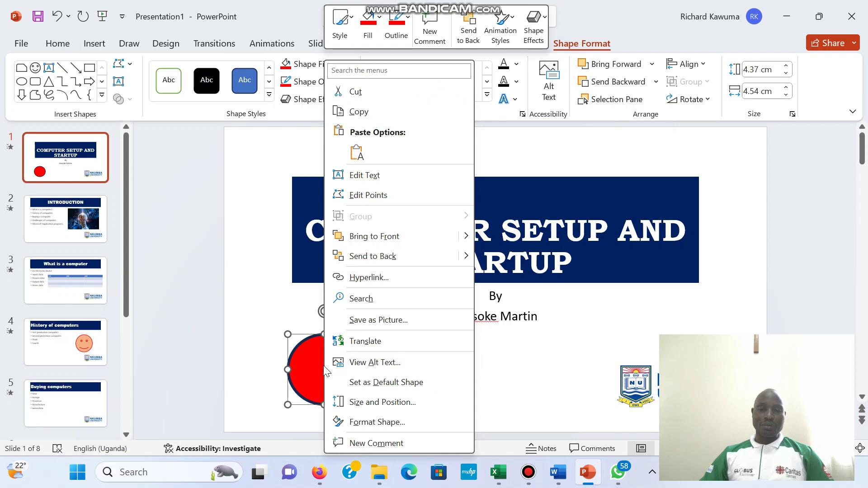
click(366, 176)
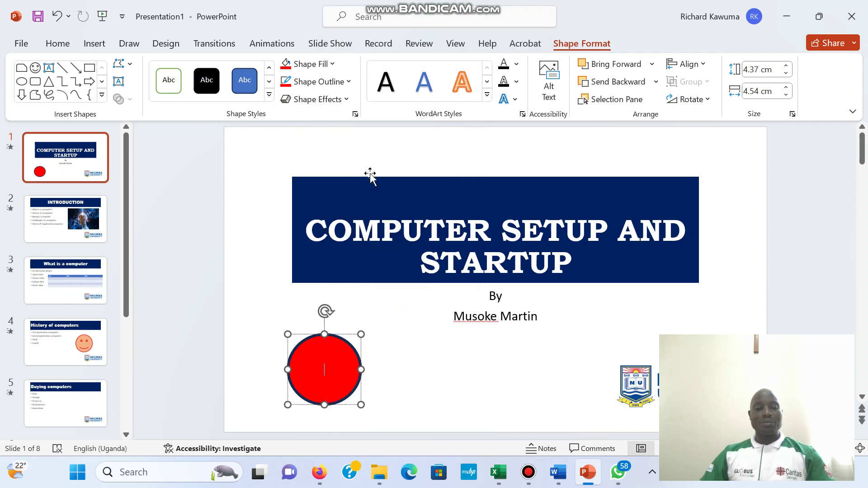
text(LAST)
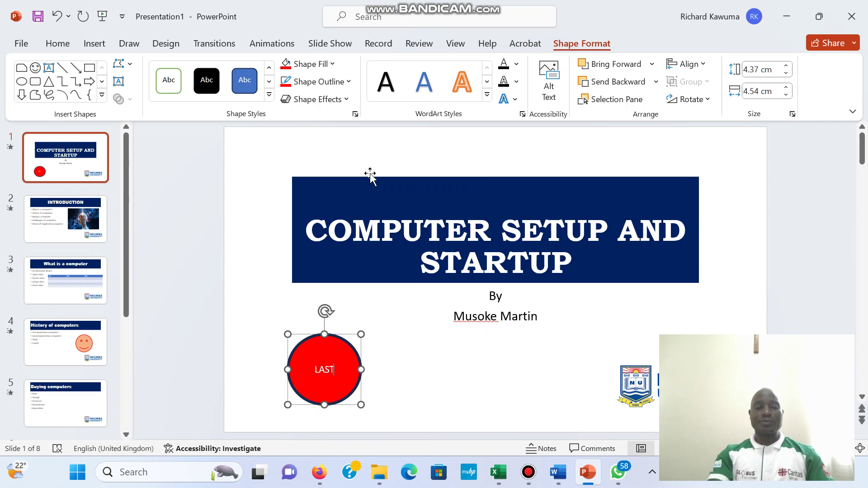
text( SL)
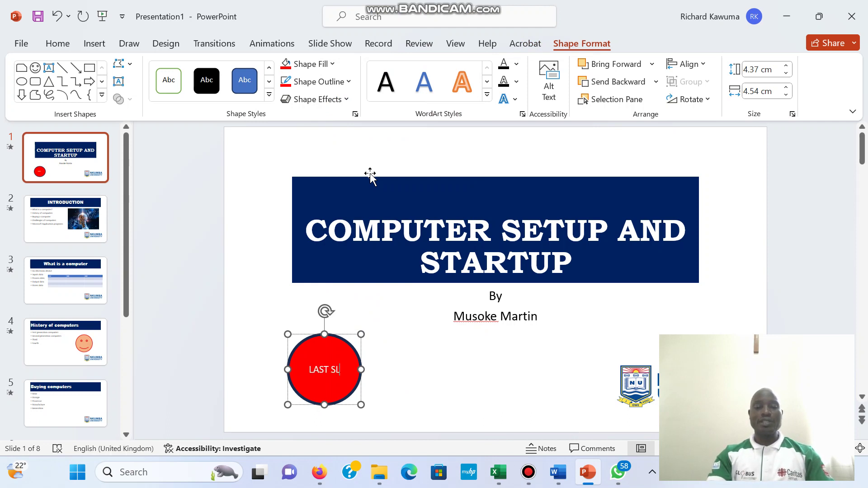
text(IDE)
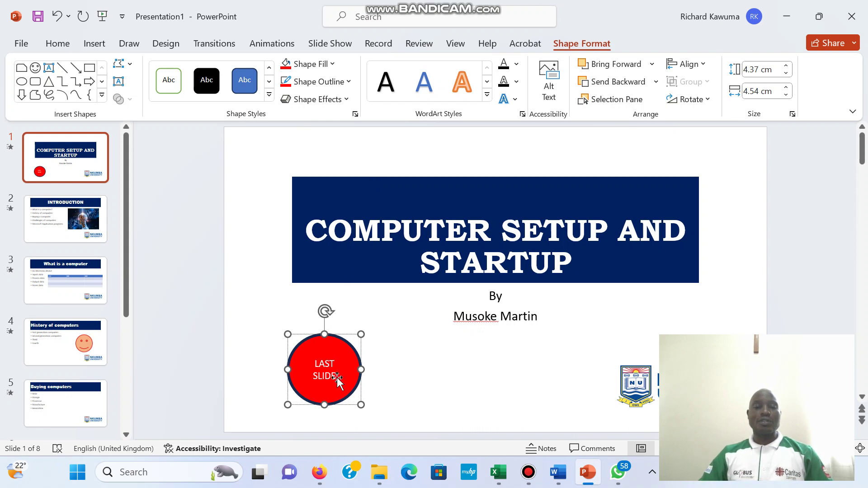
Make the LAST SLIDE text bold at 28 pt, then deselect the circle.
drag(336, 376, 313, 360)
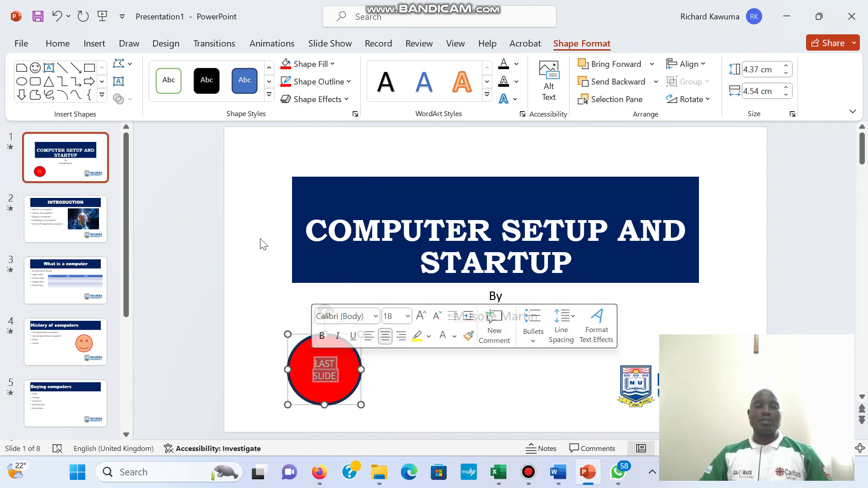
click(68, 46)
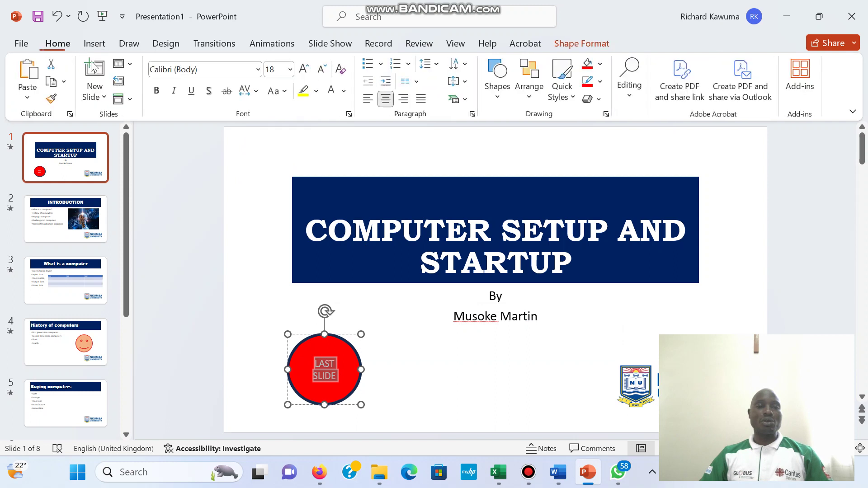
click(155, 91)
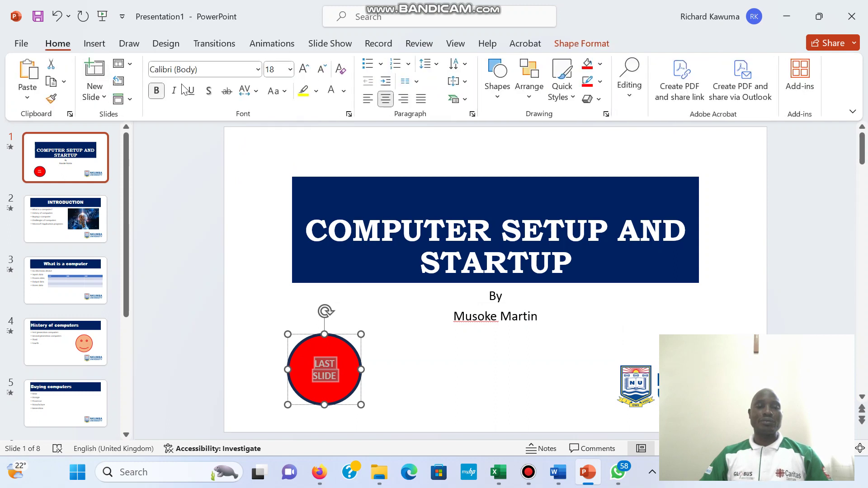
click(304, 69)
click(304, 71)
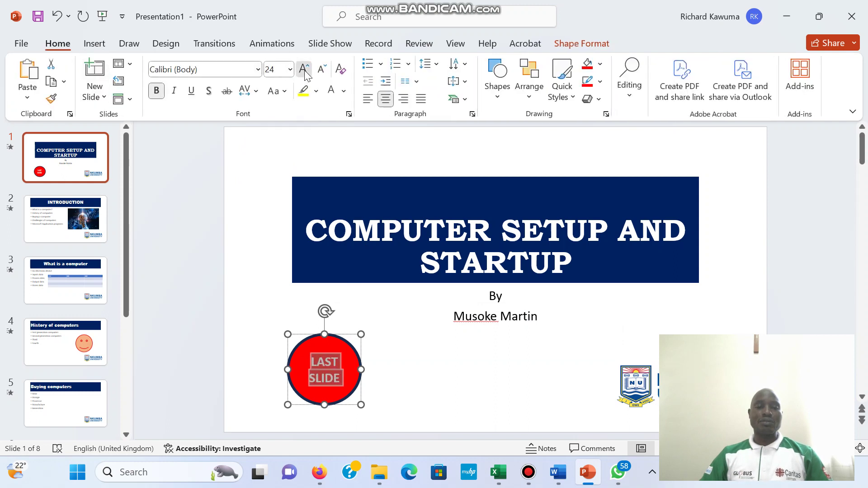
click(305, 72)
click(468, 378)
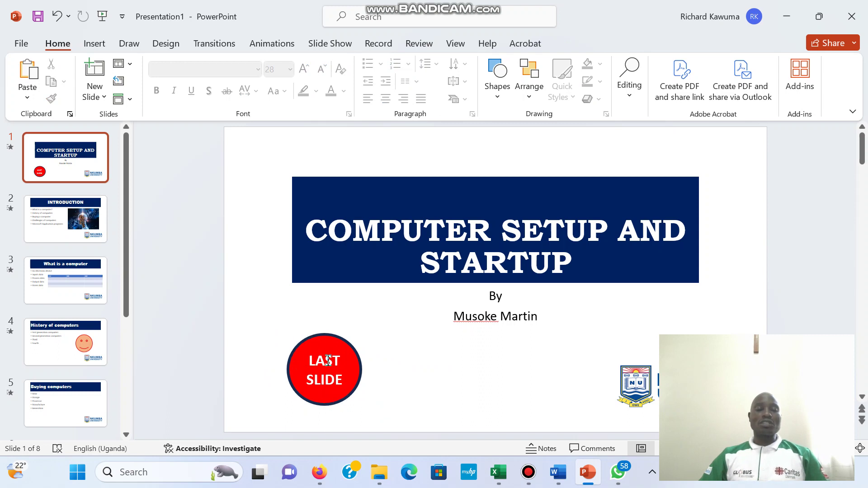
click(348, 45)
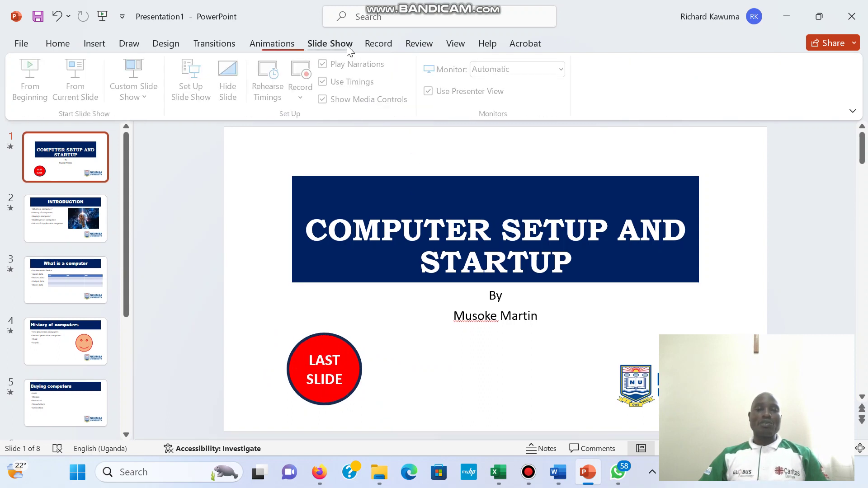
click(32, 90)
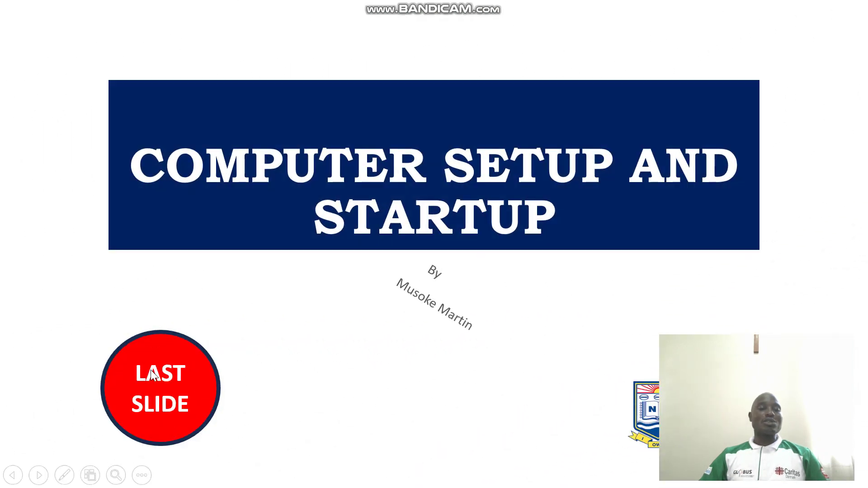
click(151, 374)
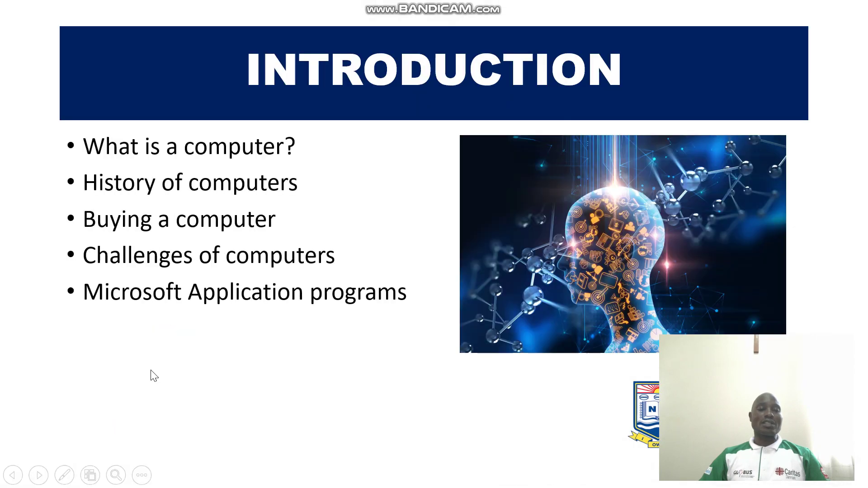
key(Escape)
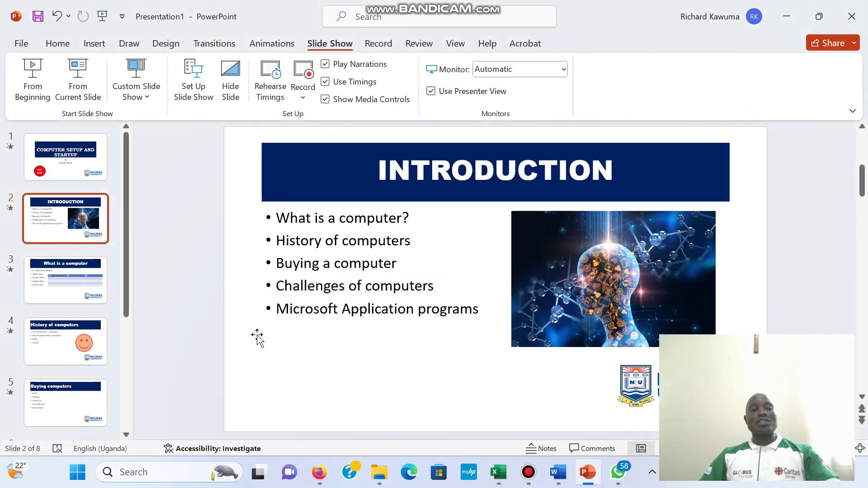
click(45, 153)
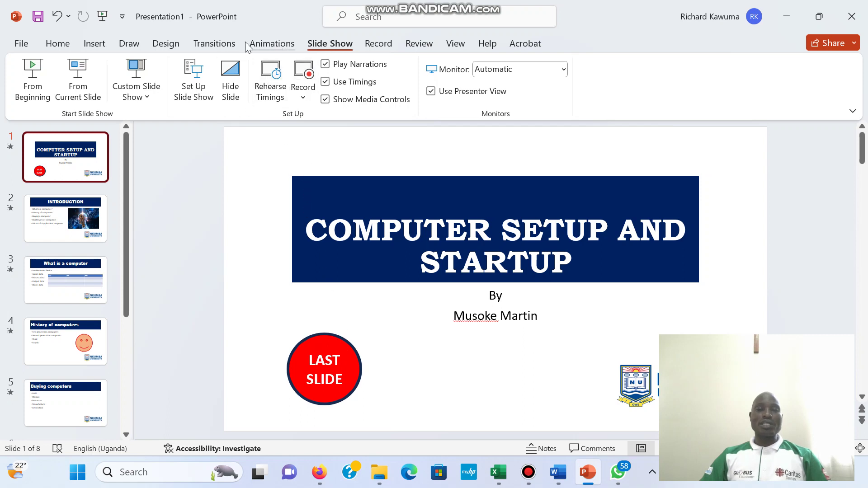
click(229, 45)
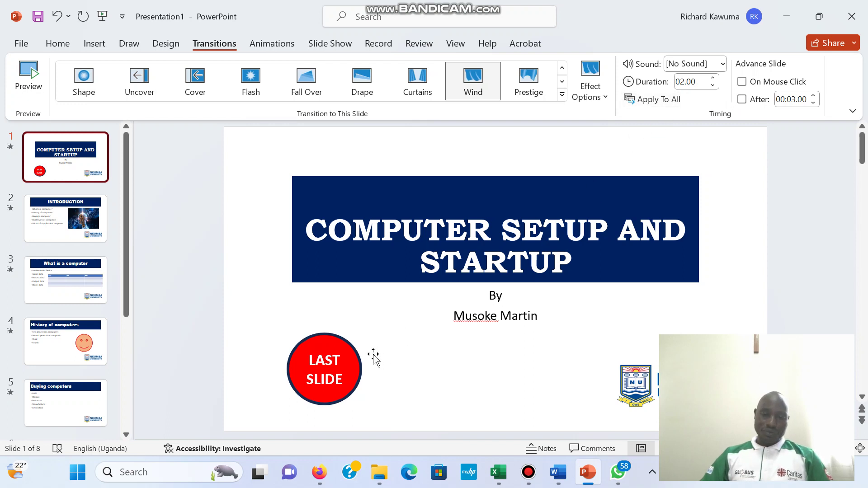
click(336, 342)
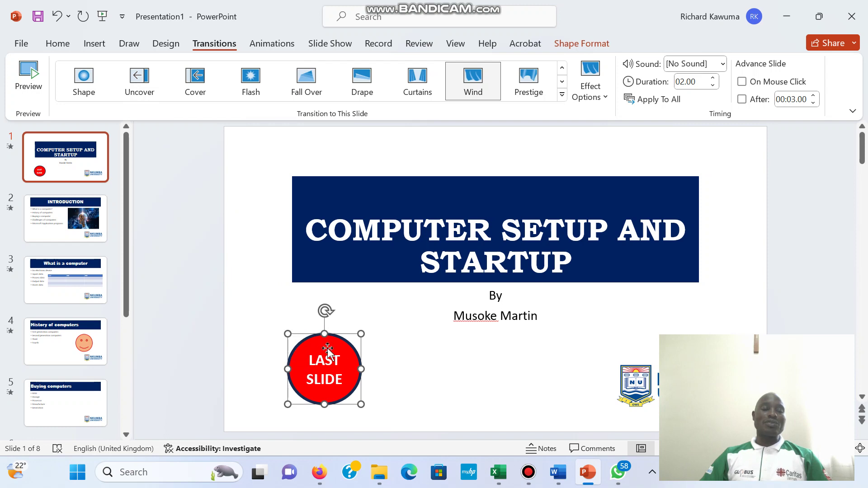
click(91, 45)
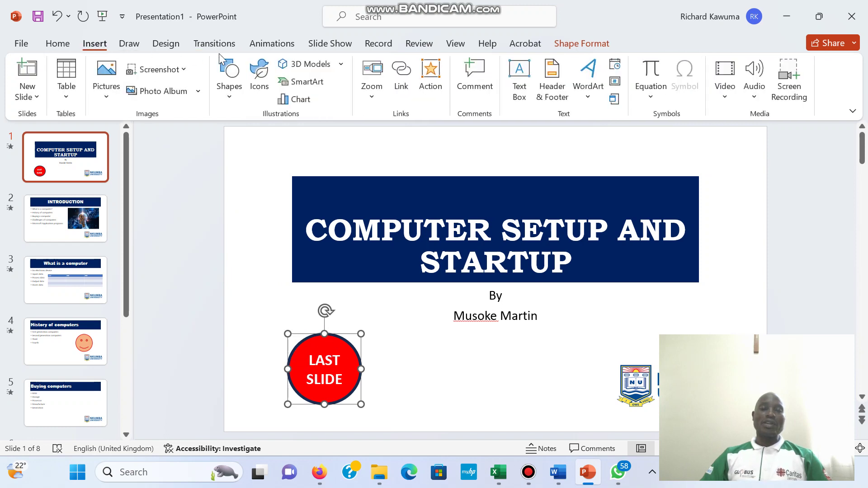
Give the LAST SLIDE circle a mouse-click action hyperlinking to the Last Slide.
click(431, 75)
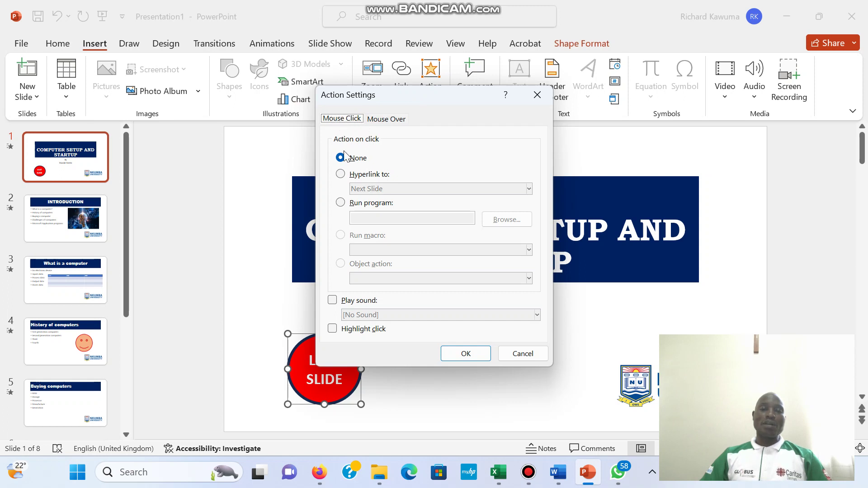
click(341, 175)
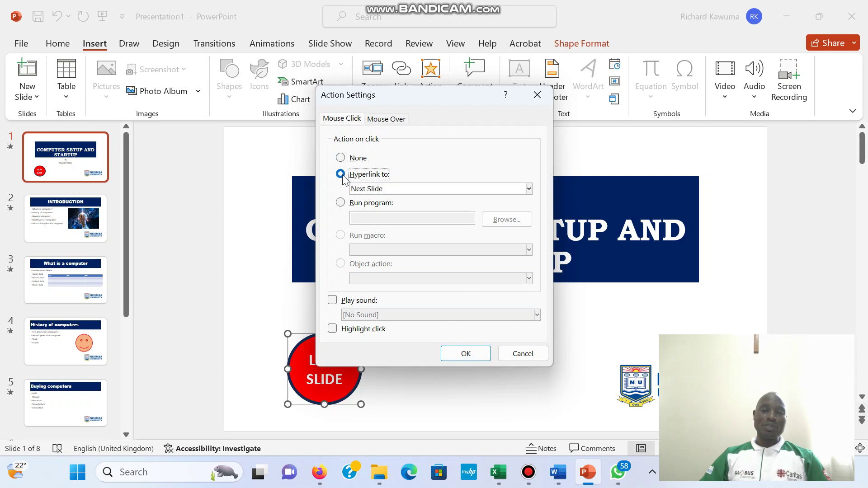
click(529, 189)
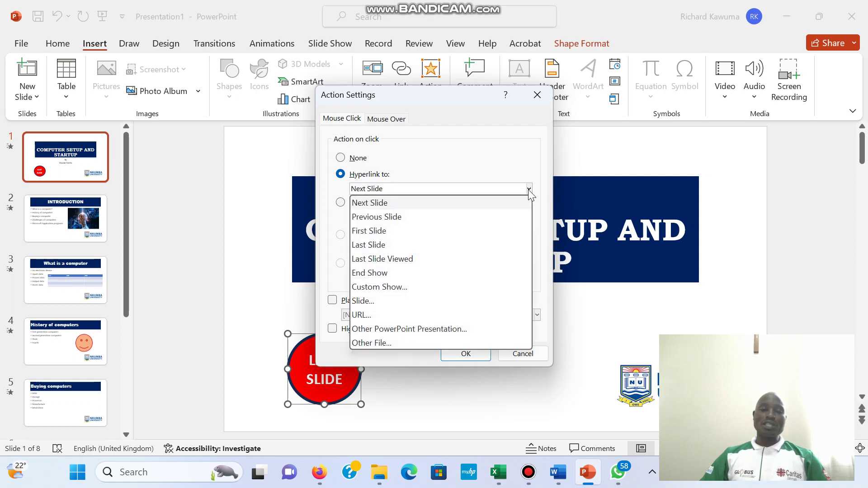
click(385, 245)
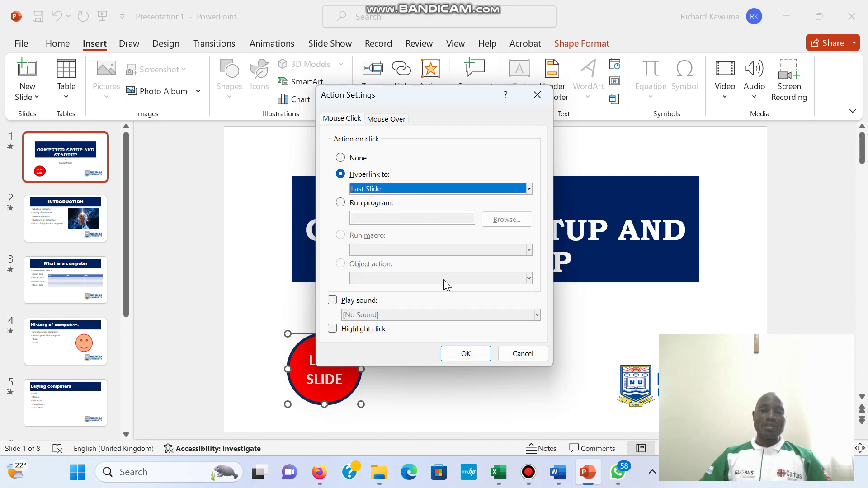
click(452, 353)
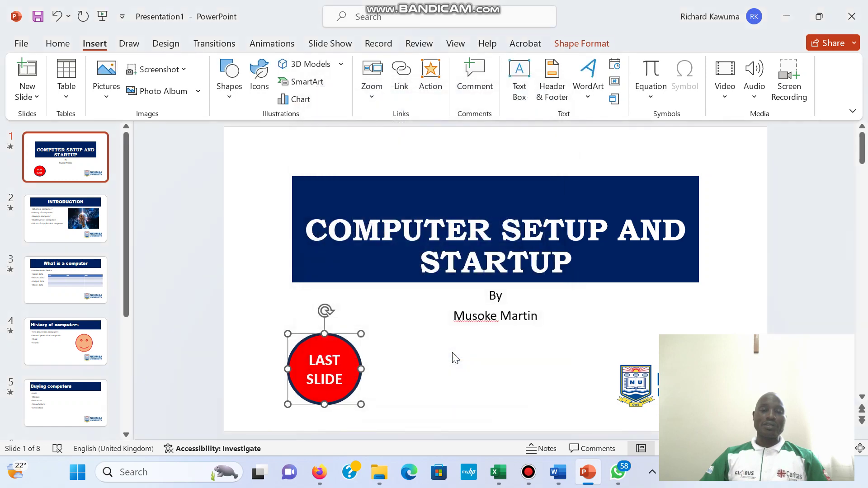
click(455, 357)
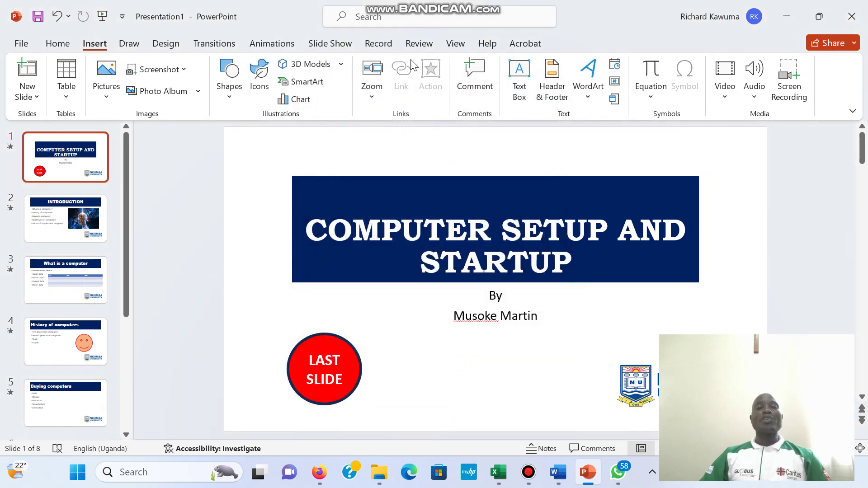
Run the slide show from the beginning, test the LAST SLIDE button, then exit the show.
click(333, 44)
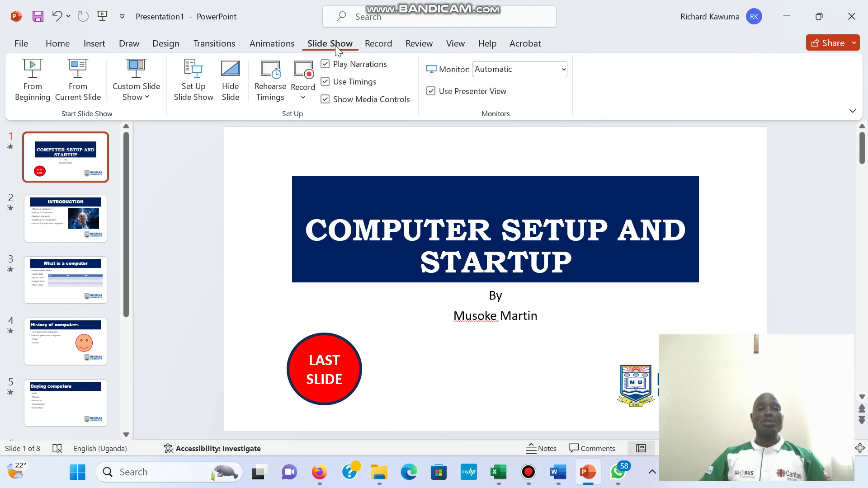
click(37, 75)
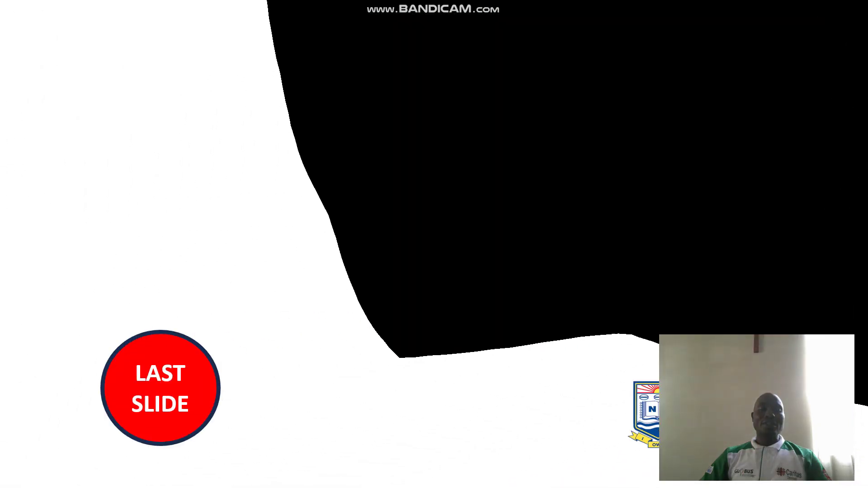
click(166, 379)
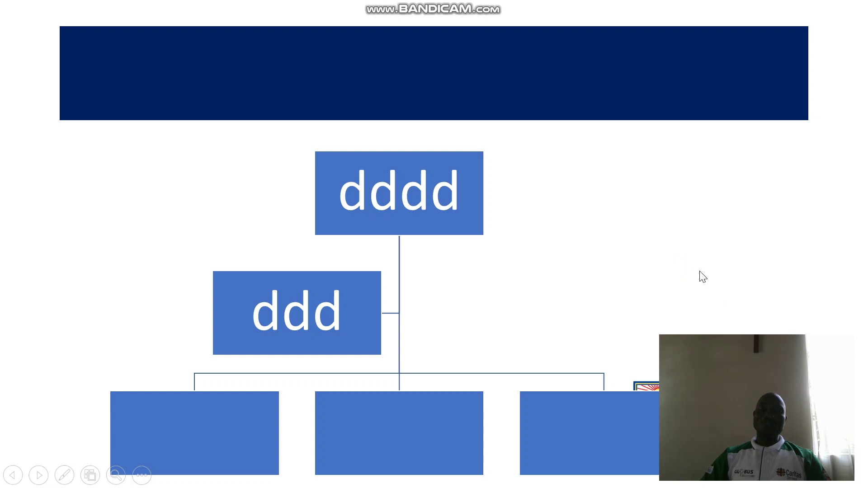
key(Escape)
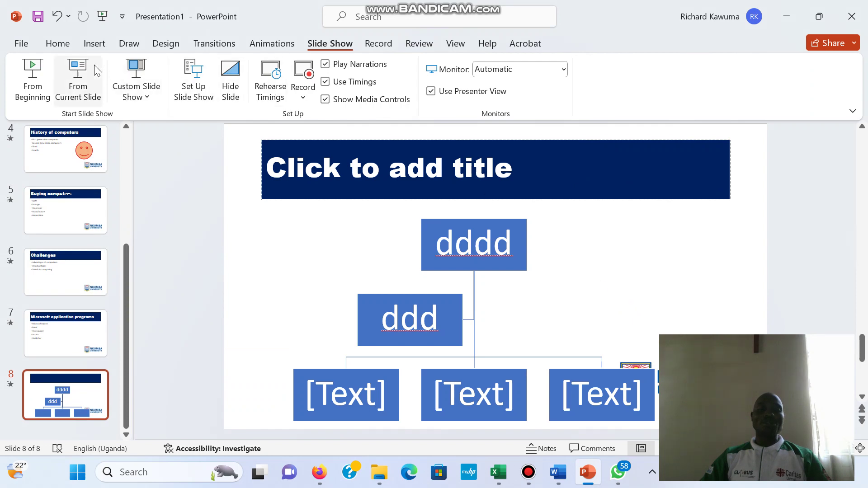
Draw a snip-corner rectangle at slide 8's upper right.
click(86, 48)
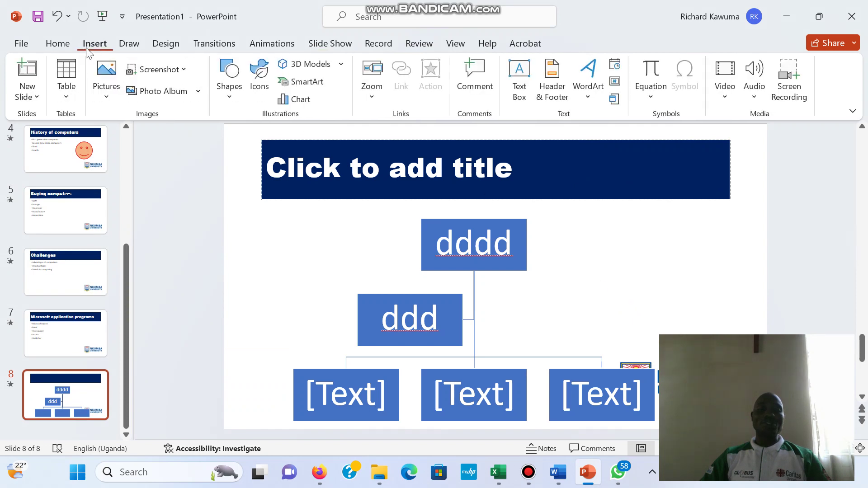
click(234, 101)
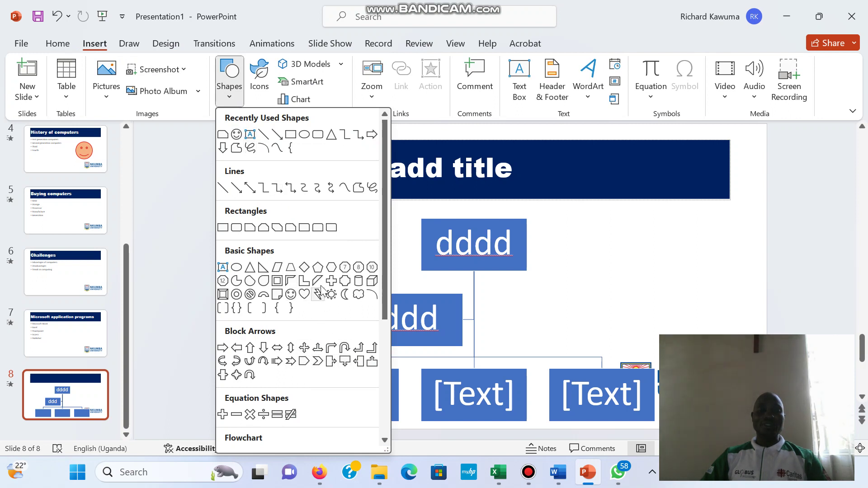
click(277, 229)
drag(590, 236, 730, 305)
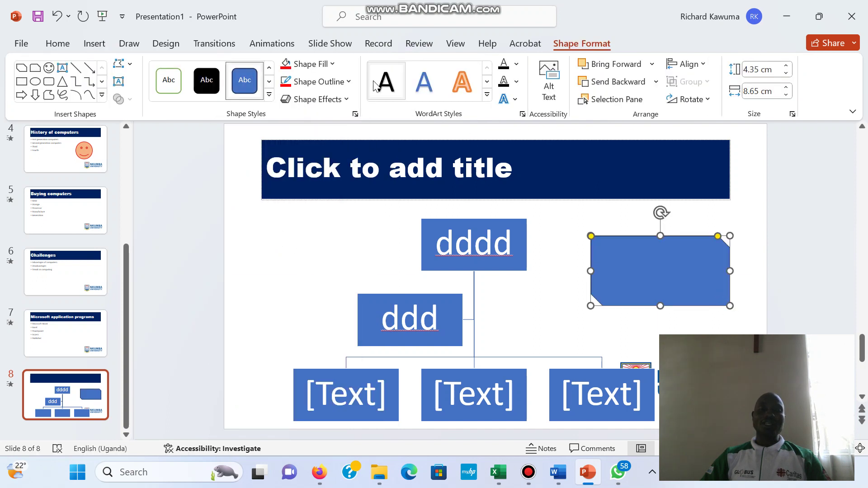
Fill the rectangle dark blue with a red 3 pt outline.
click(309, 64)
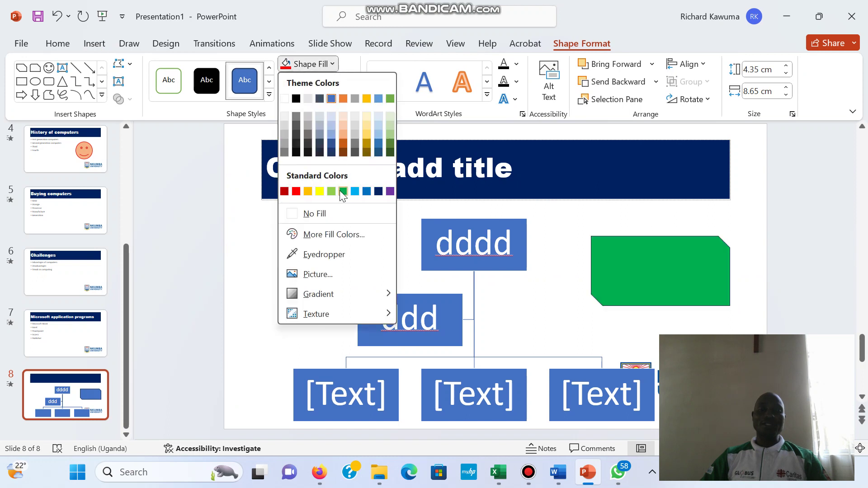
click(379, 191)
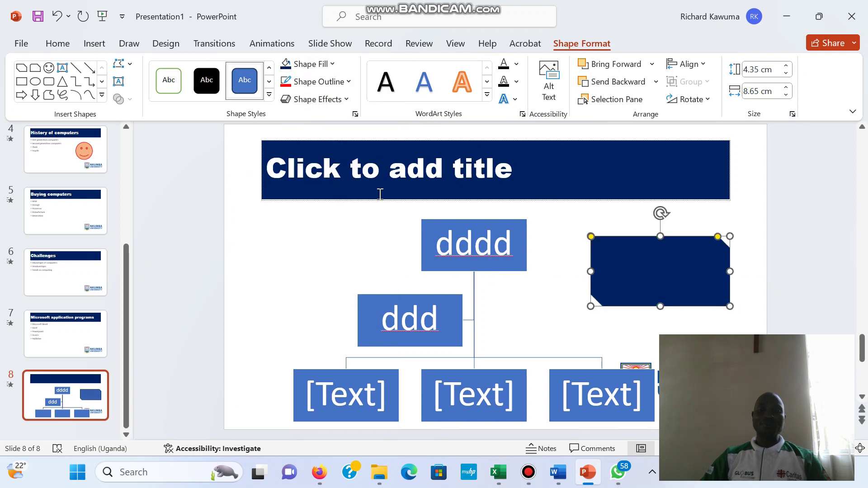
click(349, 83)
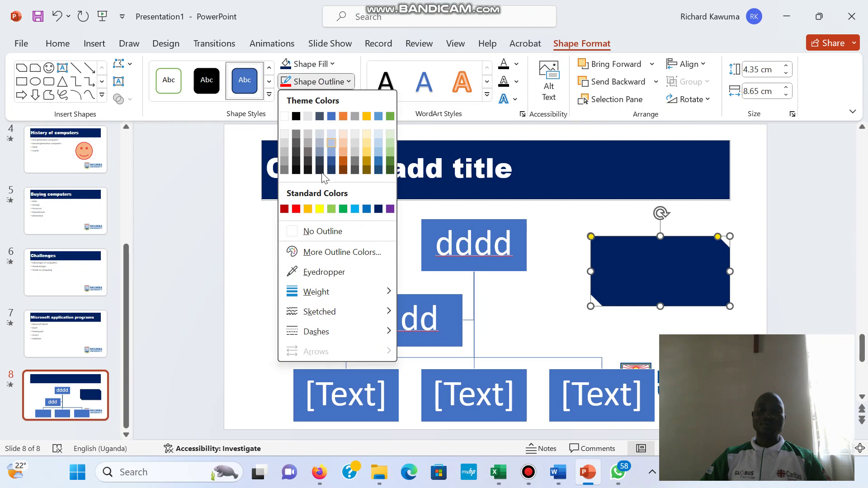
click(296, 209)
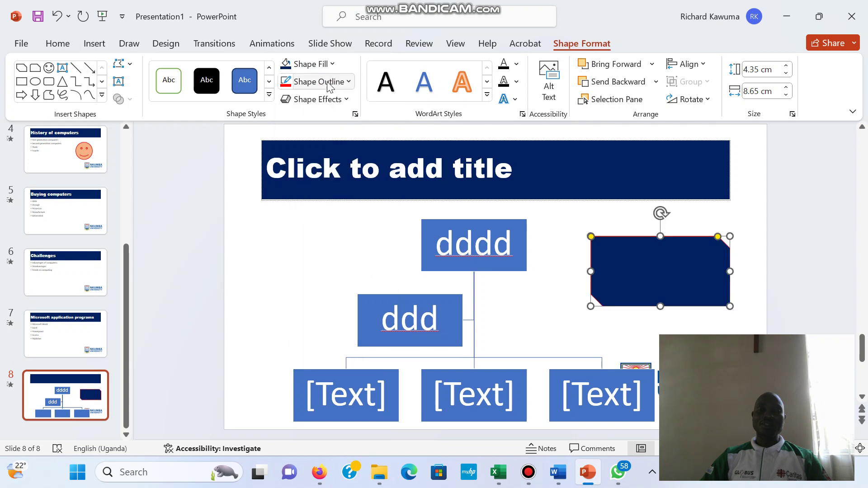
click(349, 84)
mouse_move(360, 292)
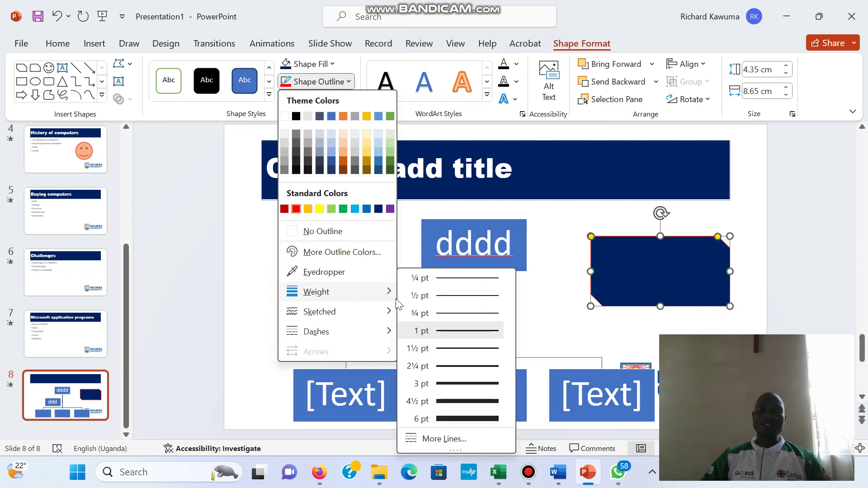
click(456, 383)
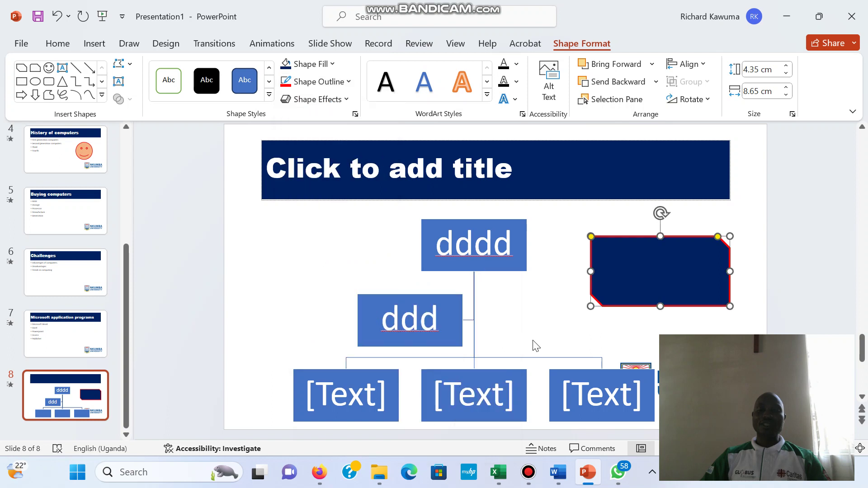
Type FIRST SLIDE inside the navy rectangle.
right_click(644, 269)
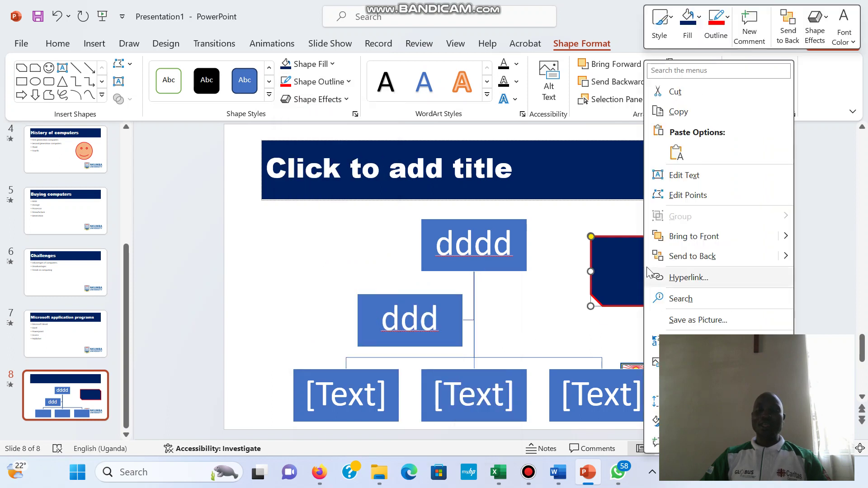
click(684, 176)
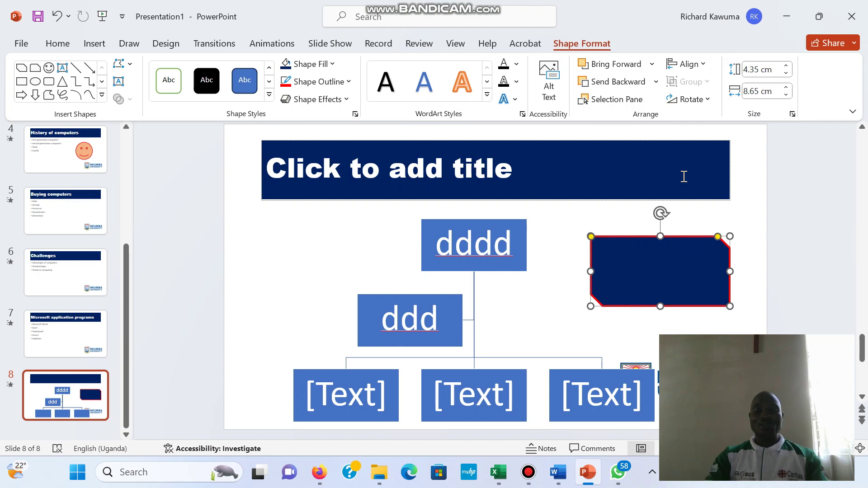
text(Fl)
text(RST )
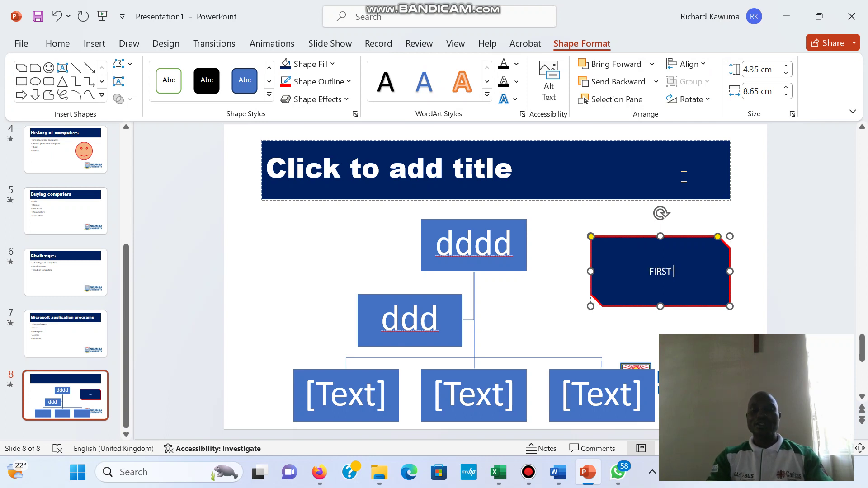
text(SLIDE)
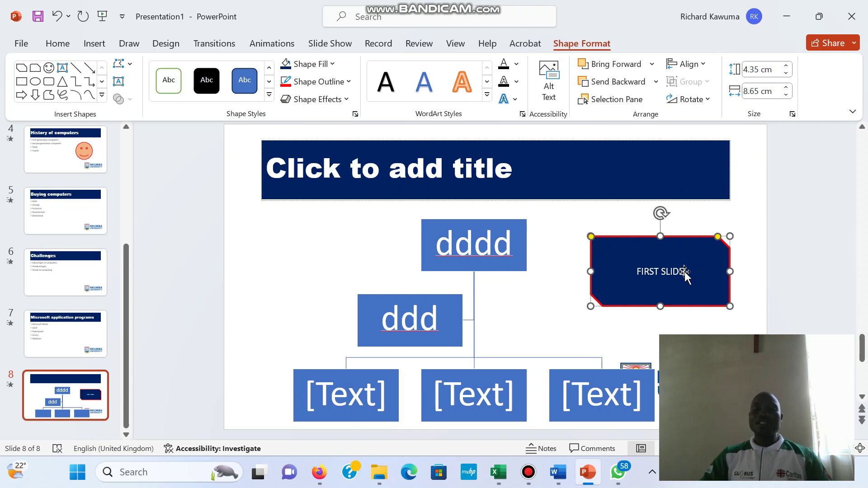
Make the FIRST SLIDE text bold at 36 pt, then reselect the shape.
drag(685, 272, 635, 271)
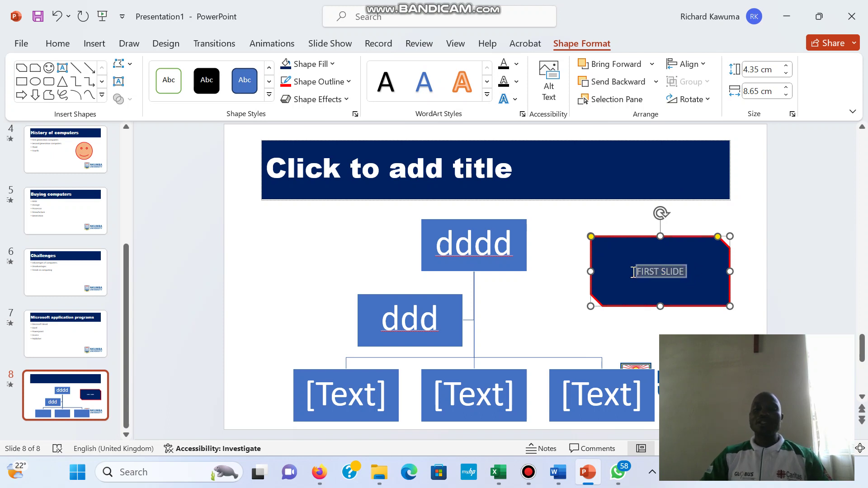
click(56, 44)
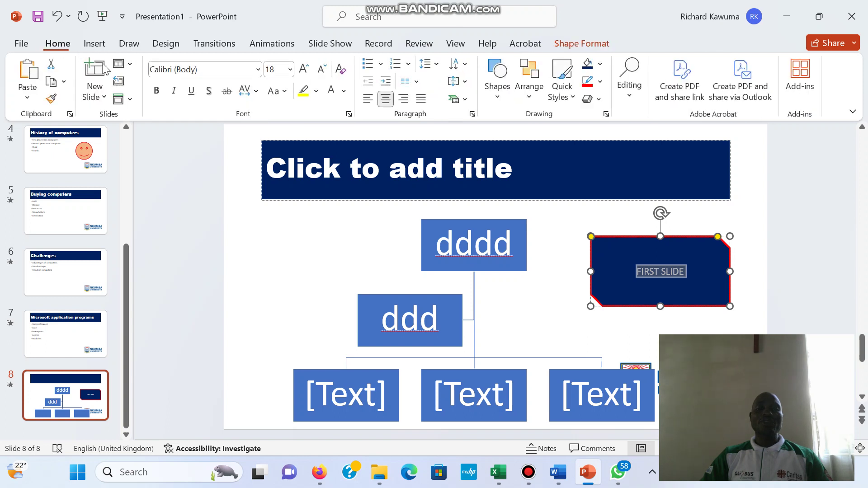
click(303, 70)
click(303, 70)
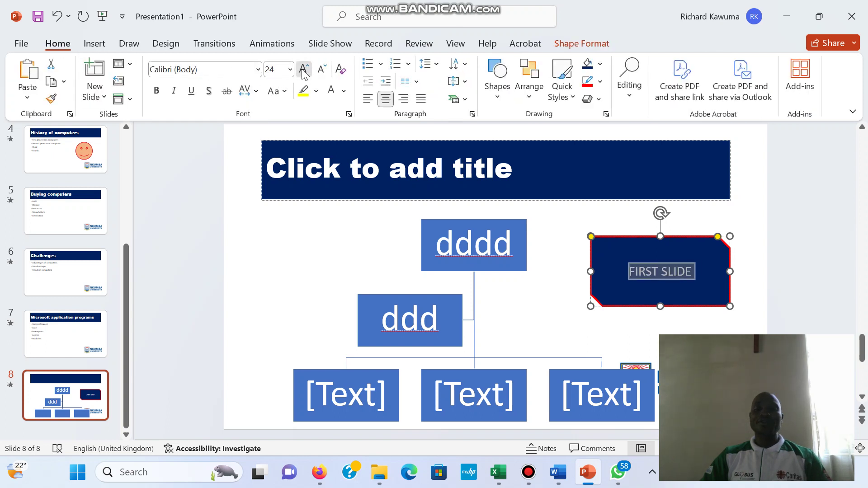
click(303, 70)
click(303, 70)
click(303, 70)
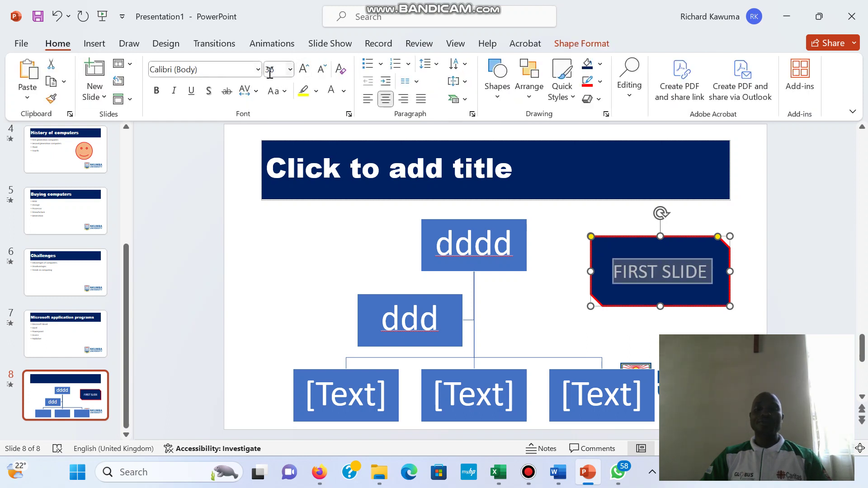
click(156, 91)
click(674, 294)
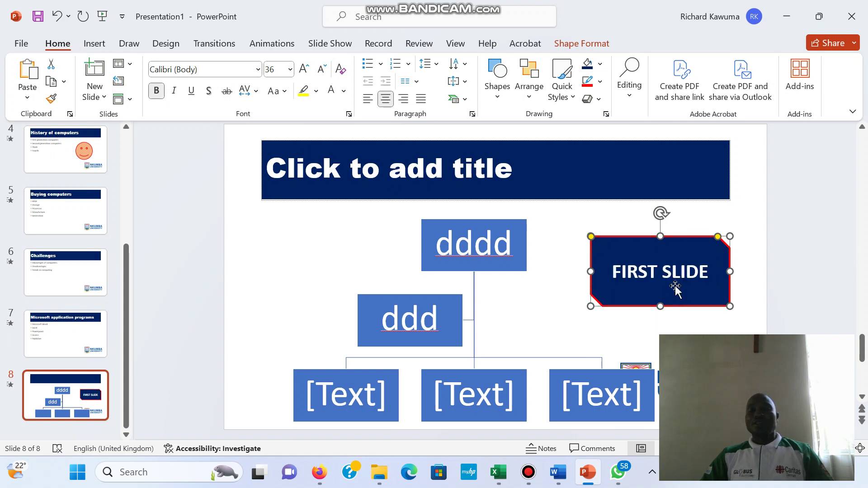
click(734, 222)
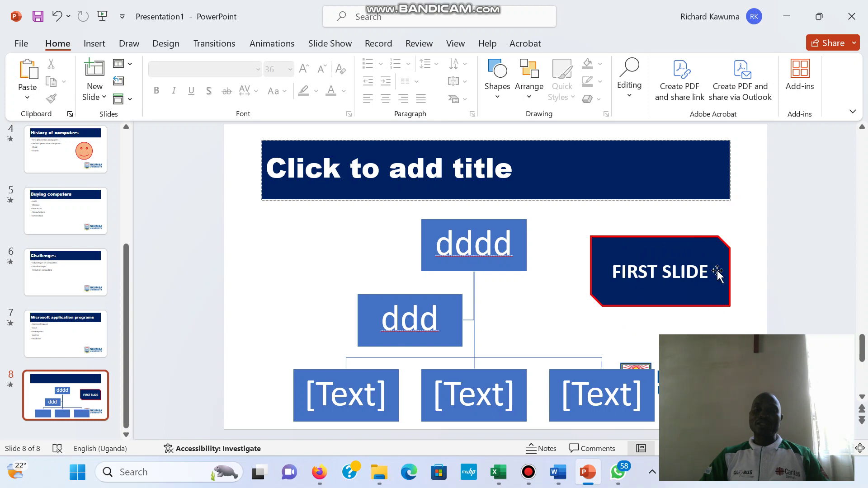
click(715, 241)
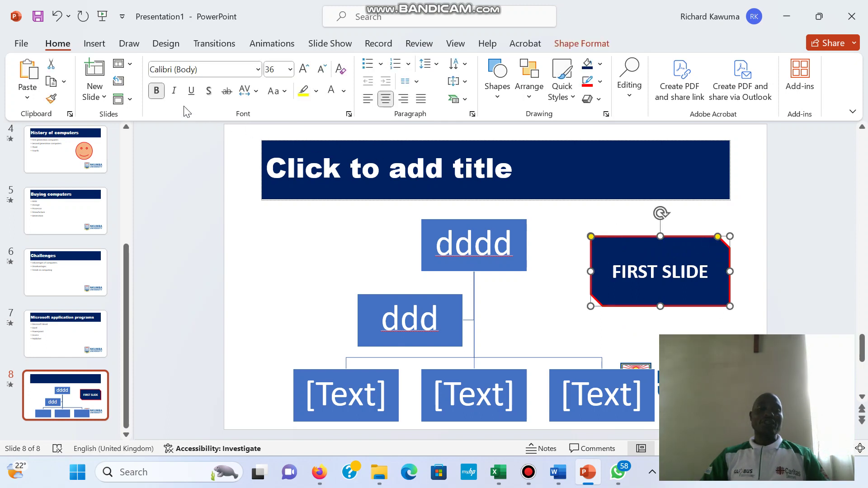
Give the FIRST SLIDE shape a Mouse Over action hyperlinking to the First Slide.
click(85, 45)
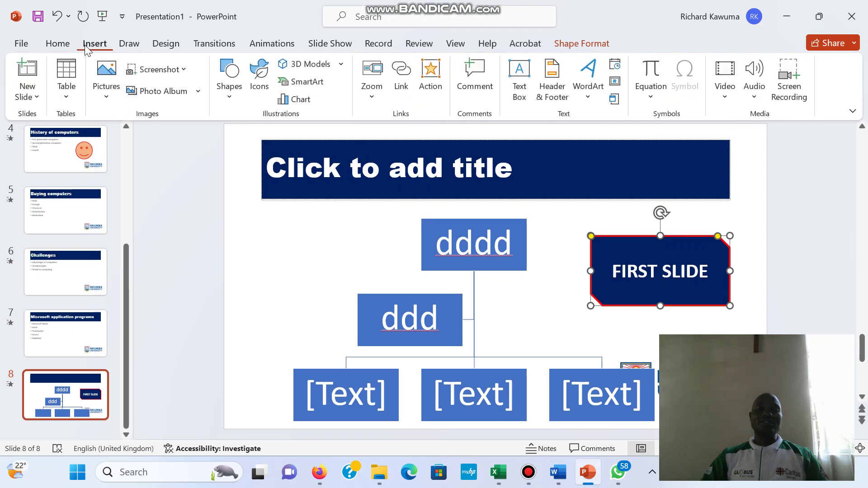
click(427, 81)
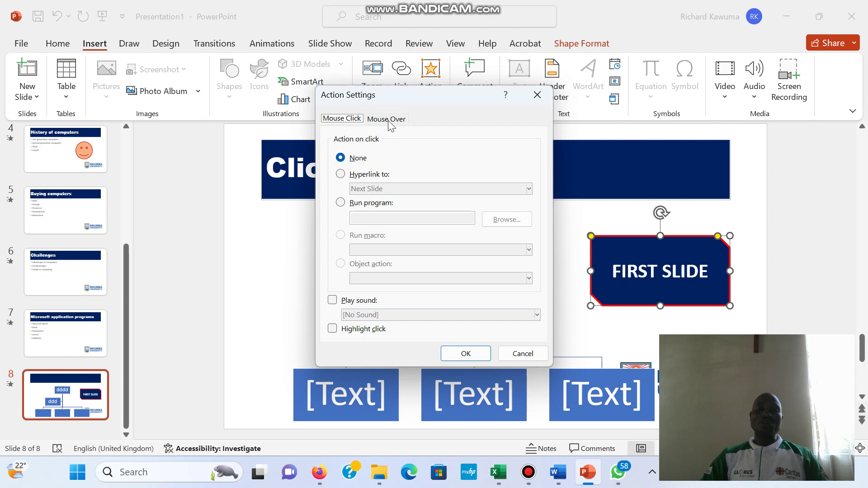
click(387, 119)
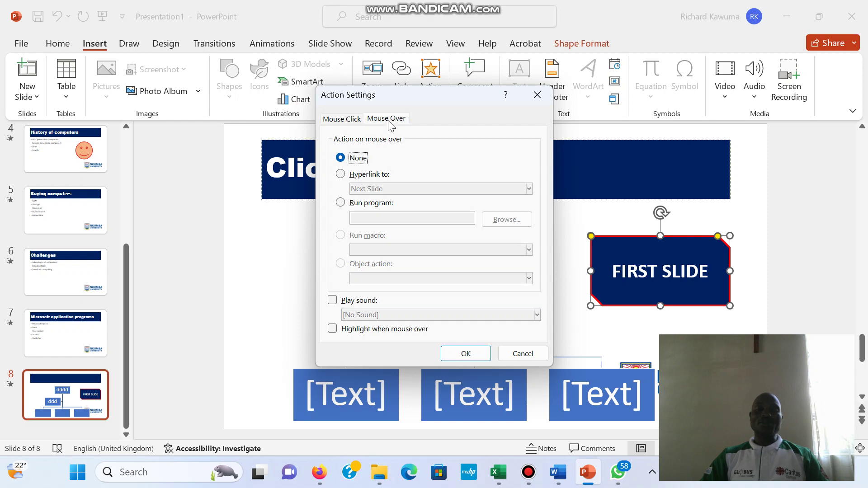
click(340, 174)
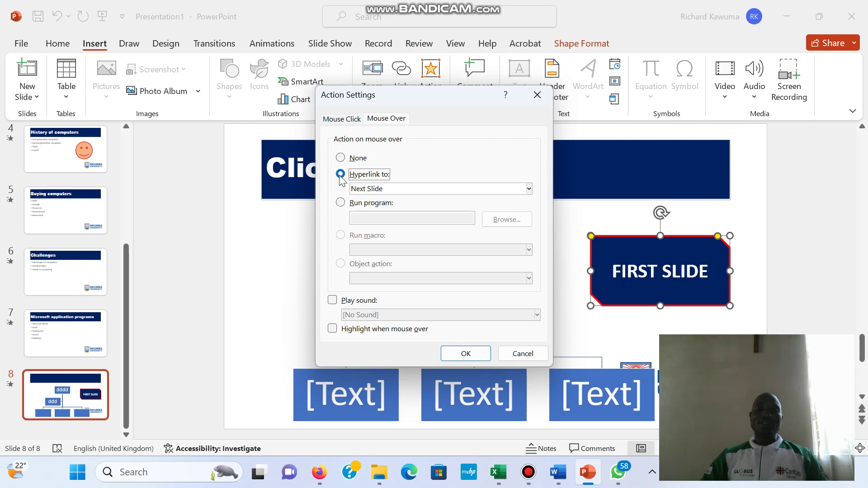
click(528, 190)
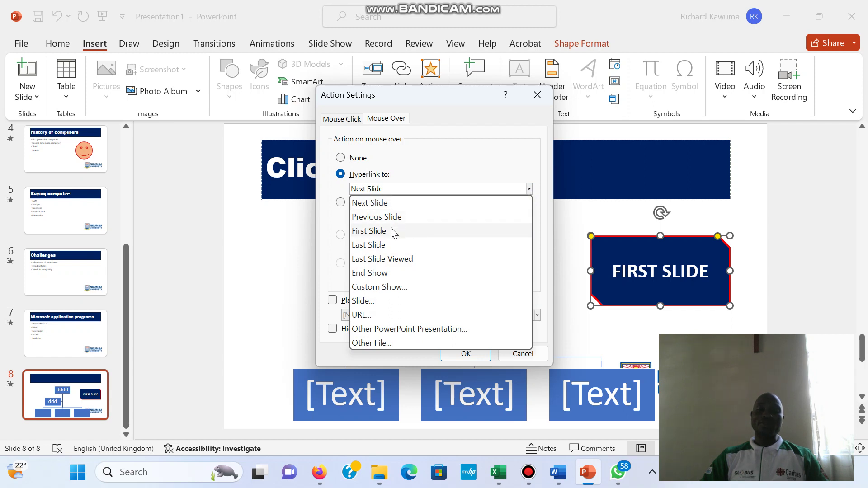
click(369, 231)
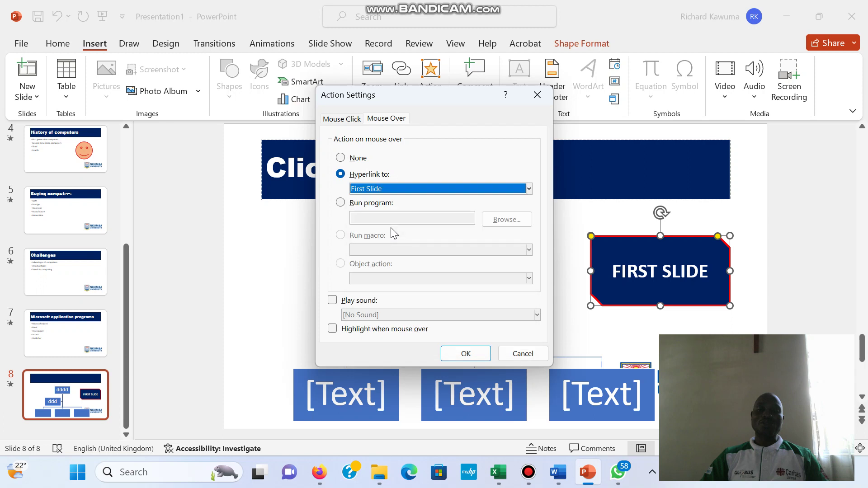
click(466, 353)
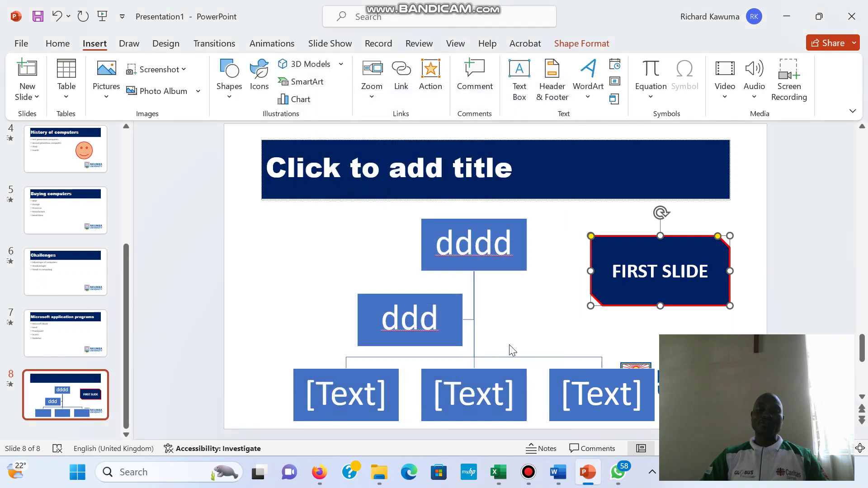
click(534, 329)
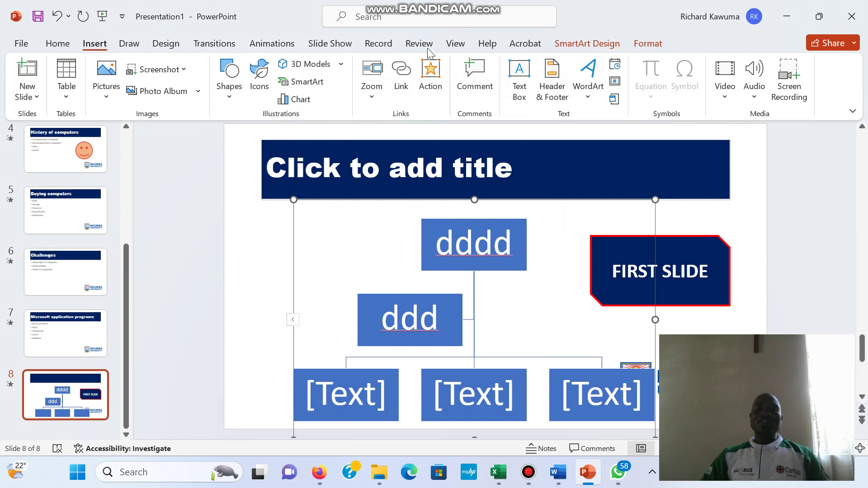
Run the show from the beginning, jumping twice via LAST SLIDE and FIRST SLIDE, then exit.
click(338, 44)
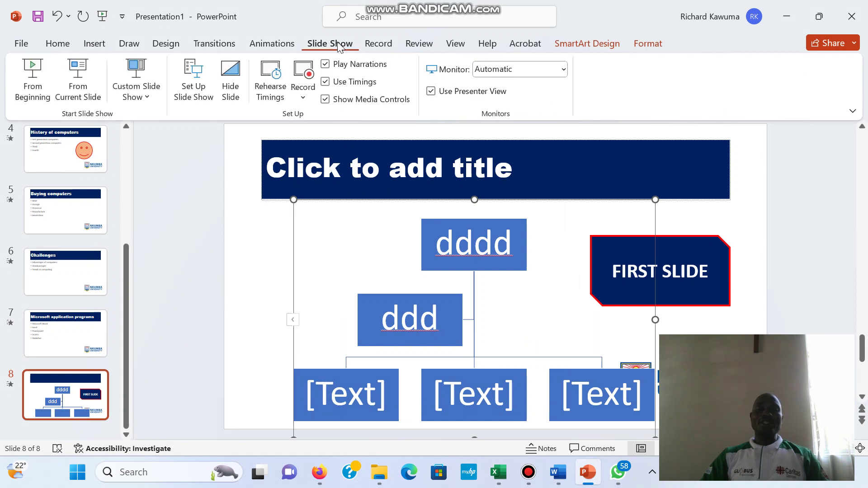
click(33, 79)
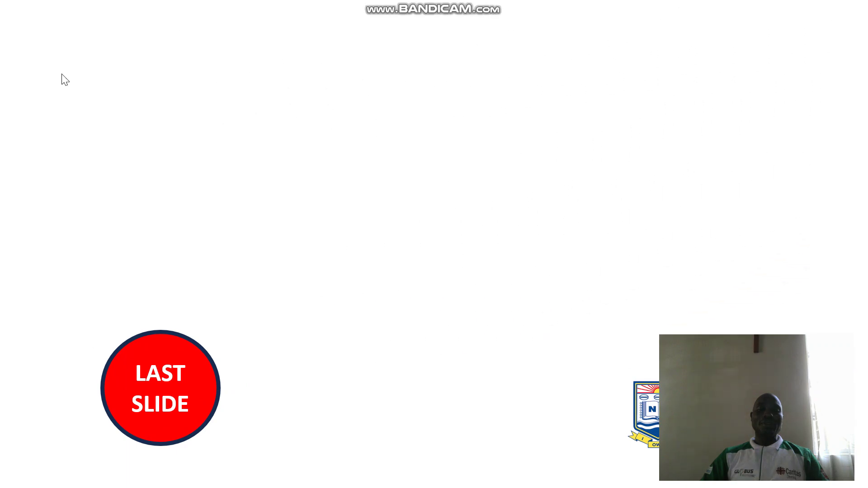
click(171, 381)
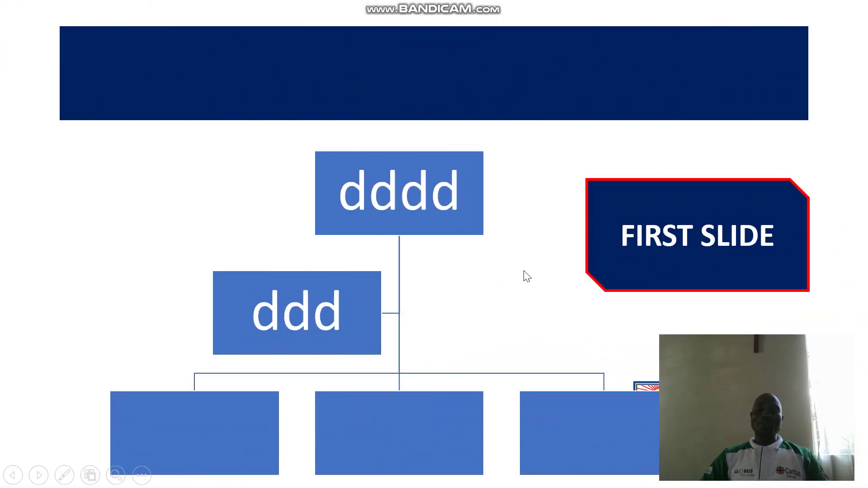
click(643, 240)
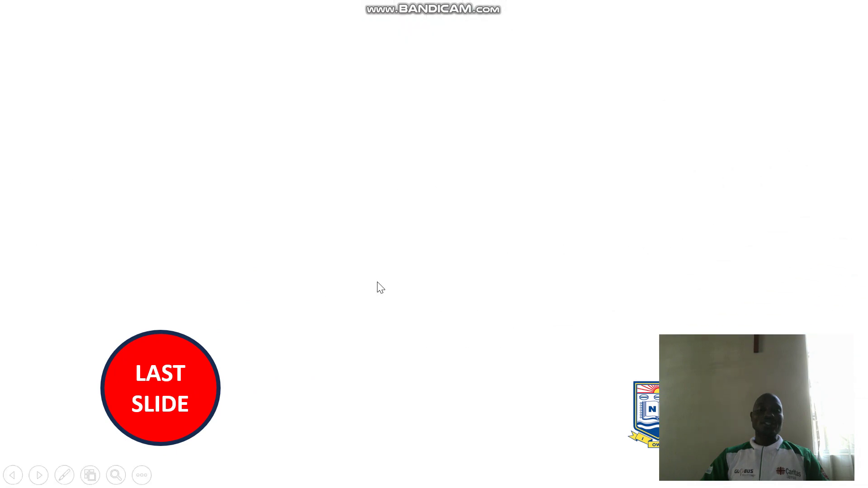
click(151, 373)
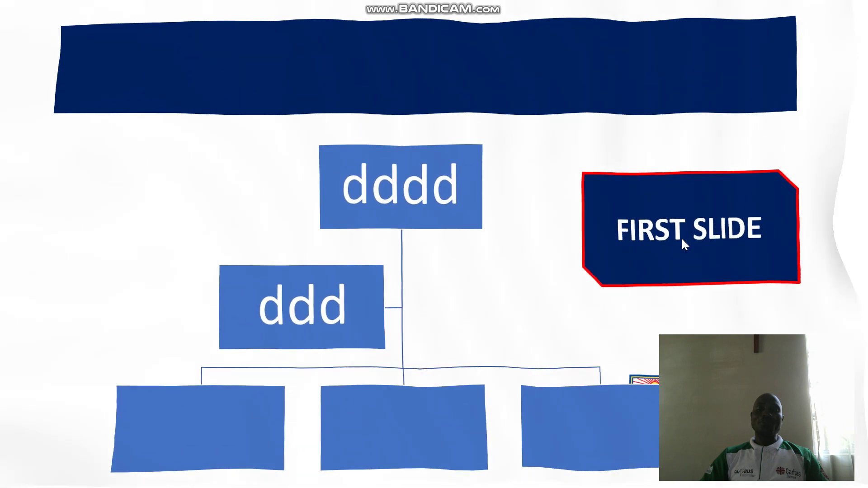
click(681, 238)
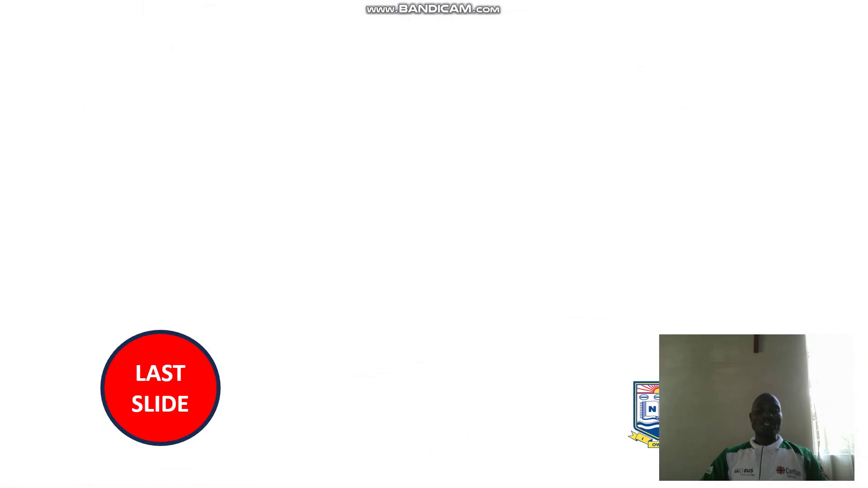
key(Escape)
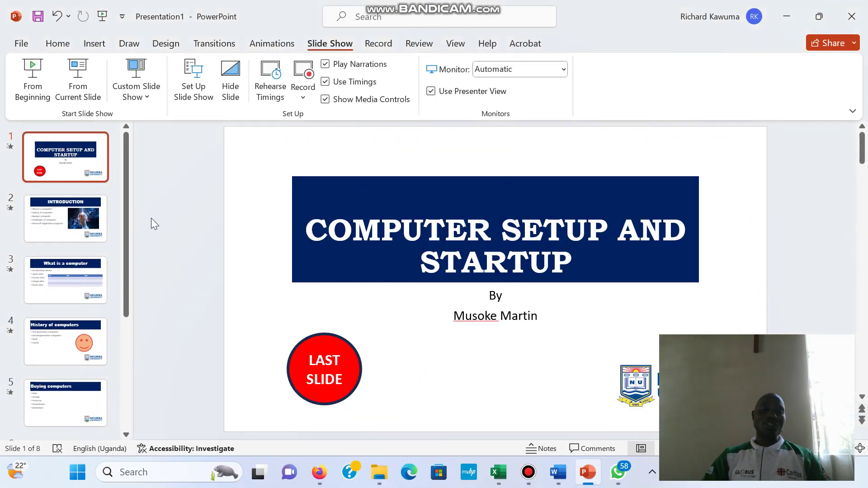
On slide 2, add a bullet 'View my youtube channel' after Microsoft Application programs.
click(95, 232)
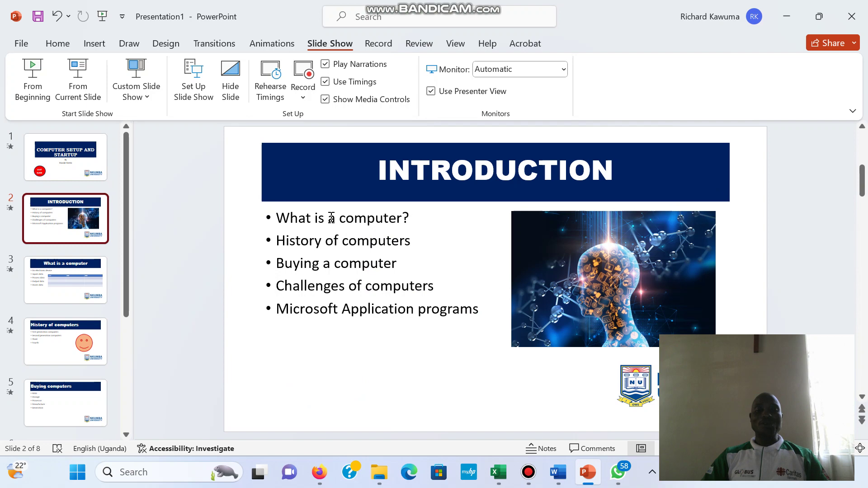
click(278, 217)
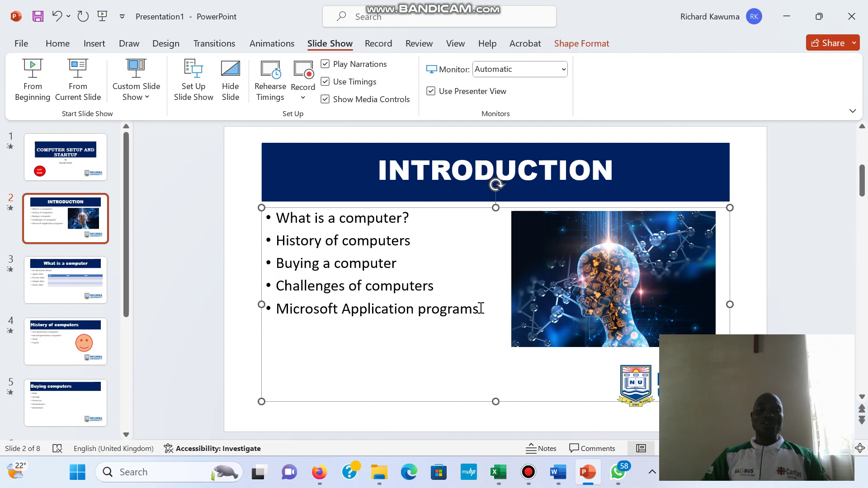
key(Return)
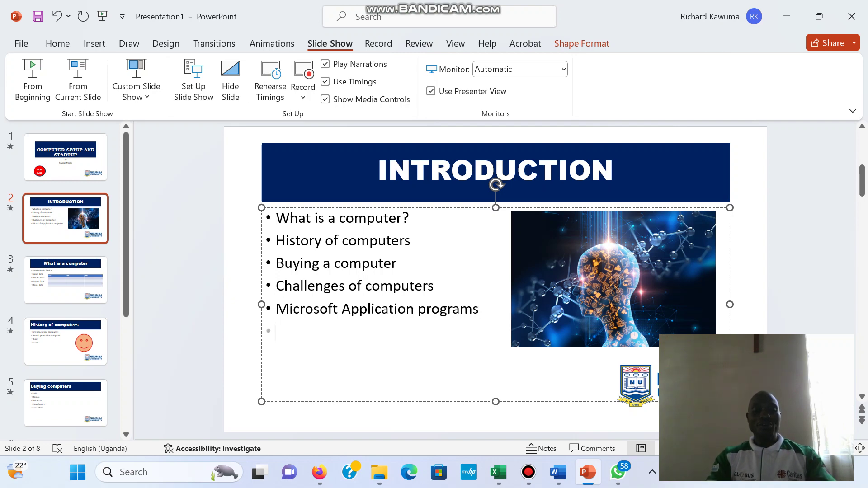
text(View m)
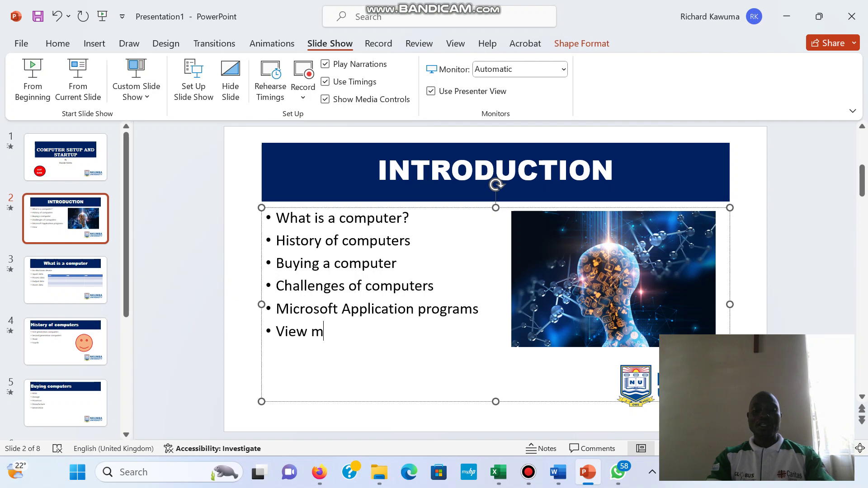
text(y )
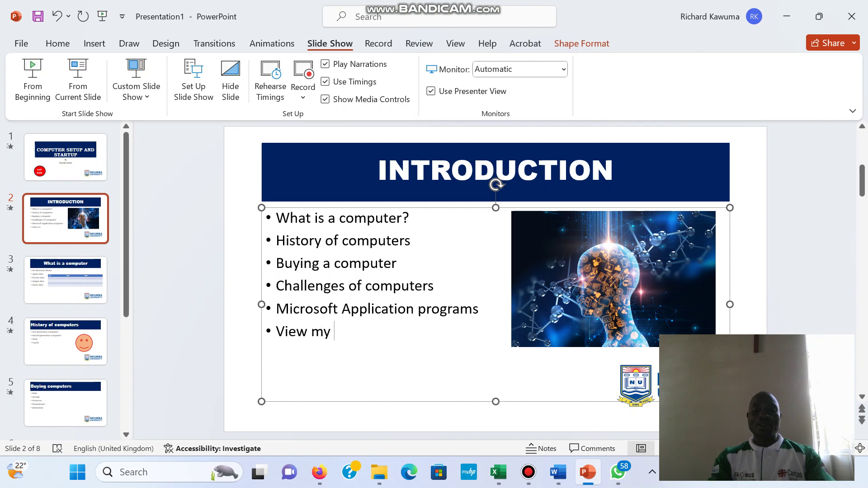
text(you)
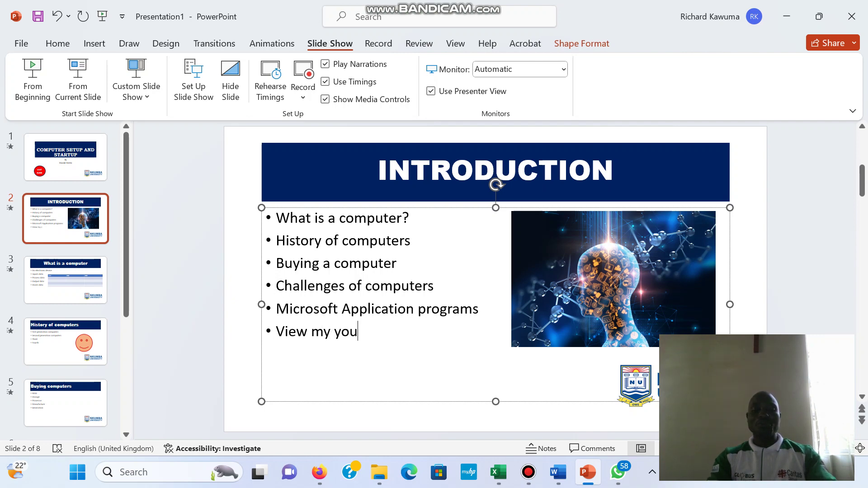
text(tube chan)
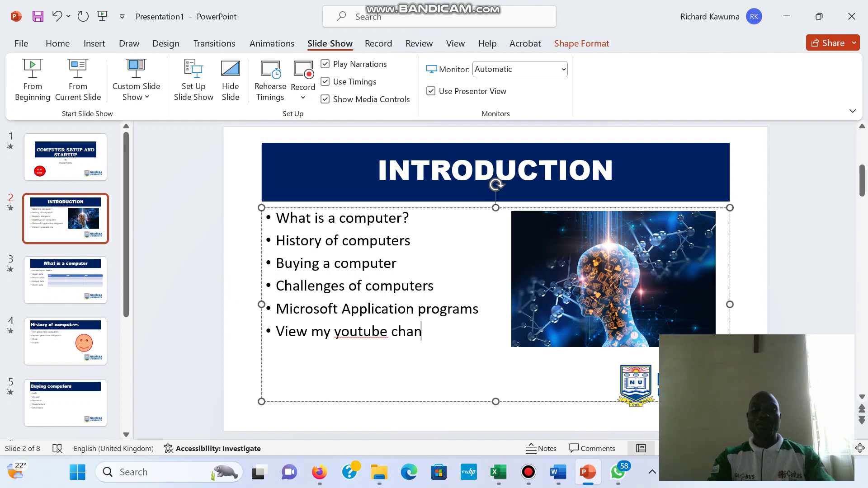
text(nel)
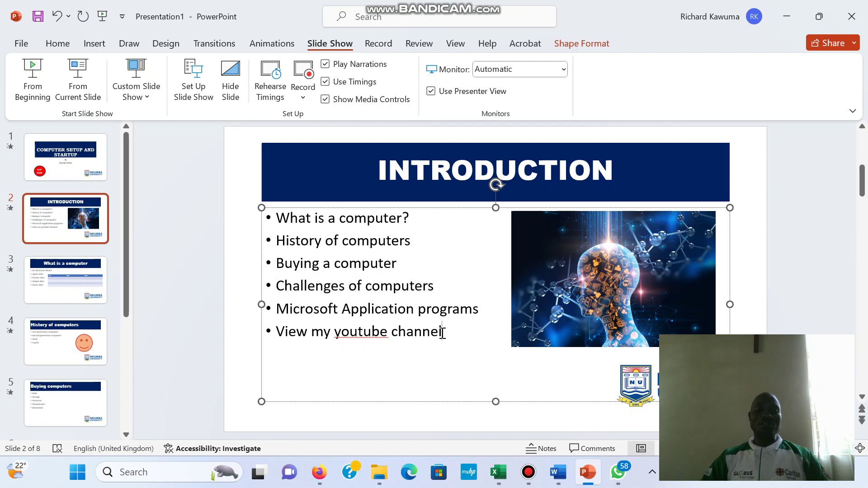
Hyperlink the 'View my youtube channel' bullet to the pasted YouTube watch page address.
drag(442, 332, 289, 340)
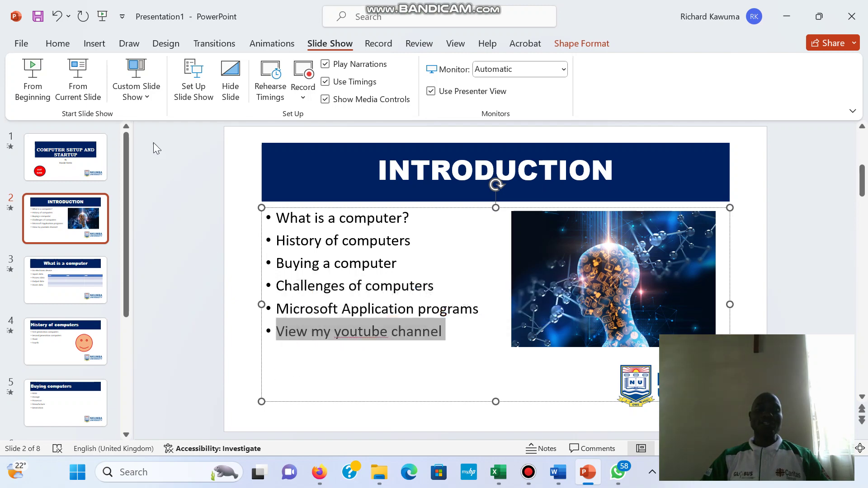
click(94, 44)
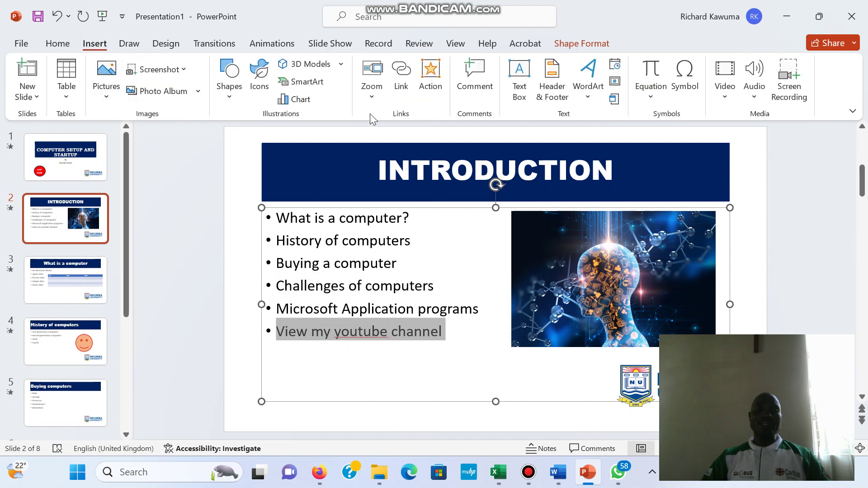
click(399, 81)
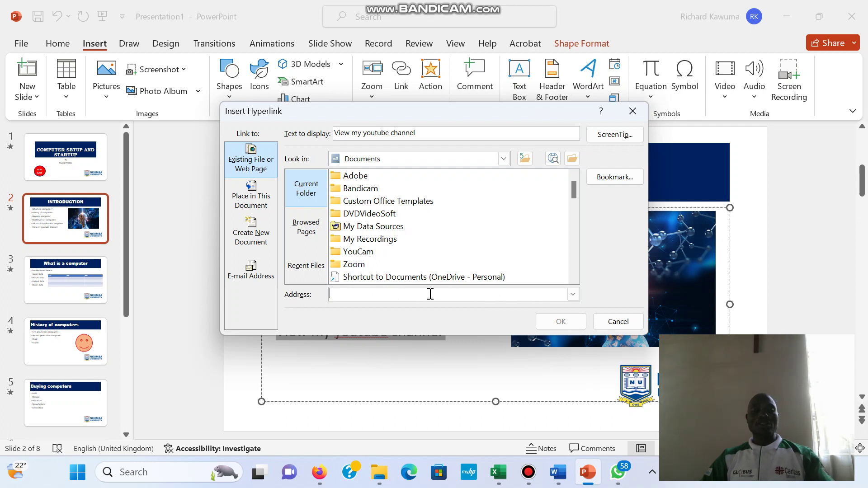
text(https://www.youtube.com/watch?v=omPp09T6igc)
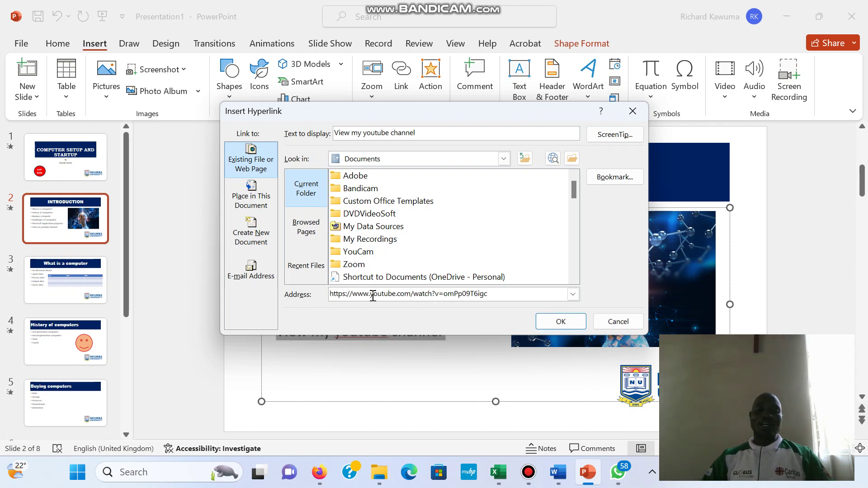
click(560, 321)
click(451, 355)
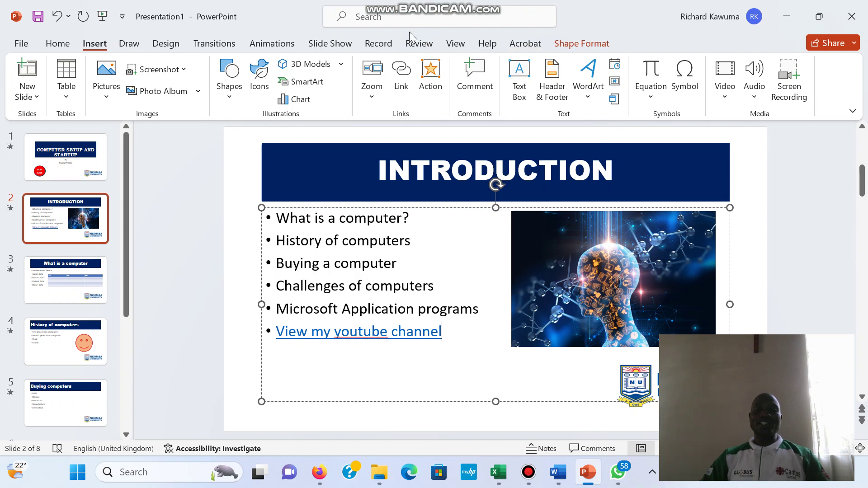
Start the show from the beginning, test the LAST SLIDE and FIRST SLIDE buttons, then advance to INTRODUCTION.
click(346, 49)
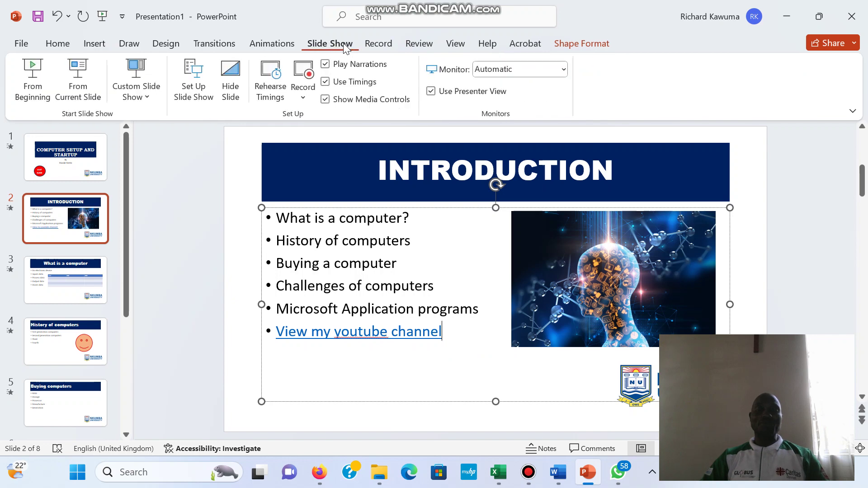
click(33, 78)
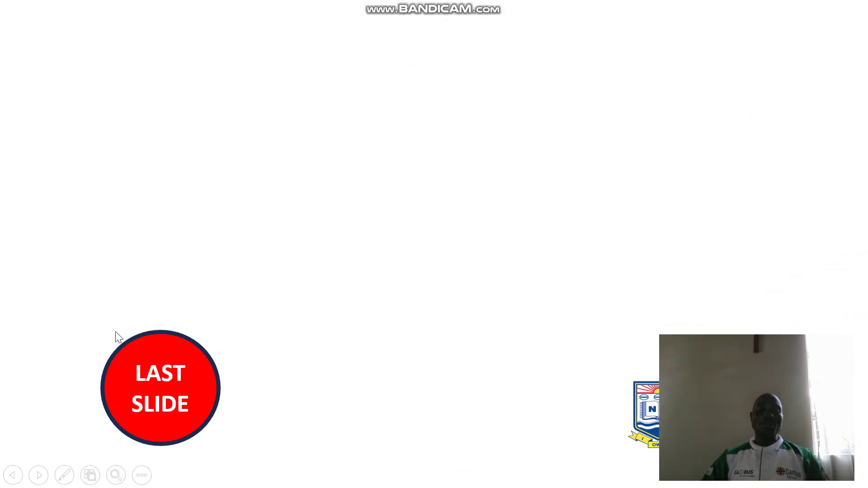
click(151, 382)
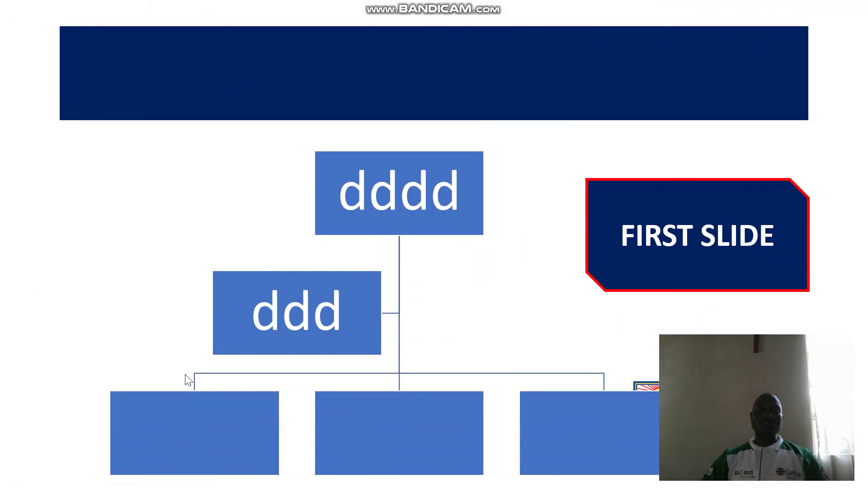
click(674, 248)
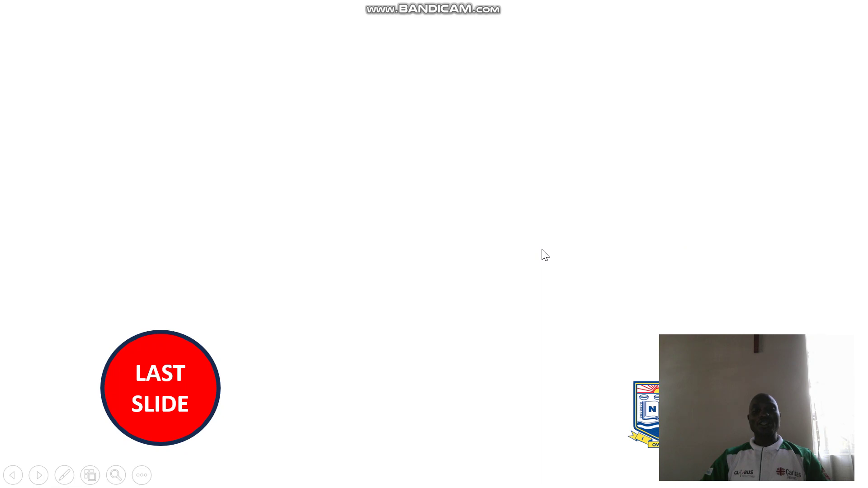
click(498, 333)
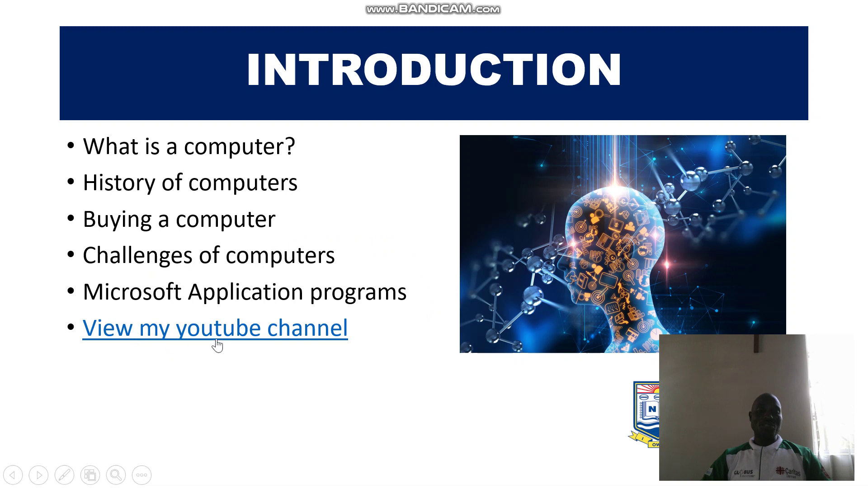
Follow the youtube channel link to Firefox's offline page, then switch between the slide show and browser.
click(247, 335)
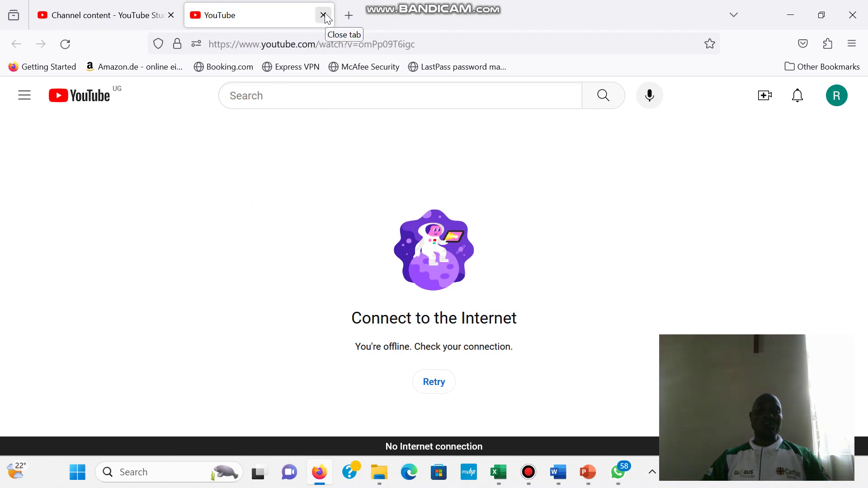
click(590, 473)
click(632, 432)
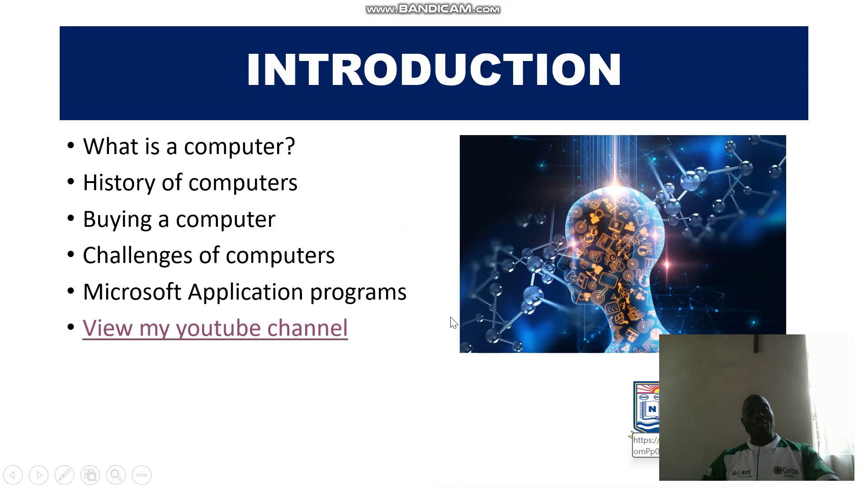
key(alt+Tab)
Return to PowerPoint editing on slide 2 and pick the rectangle from the Shapes gallery.
mouse_move(589, 471)
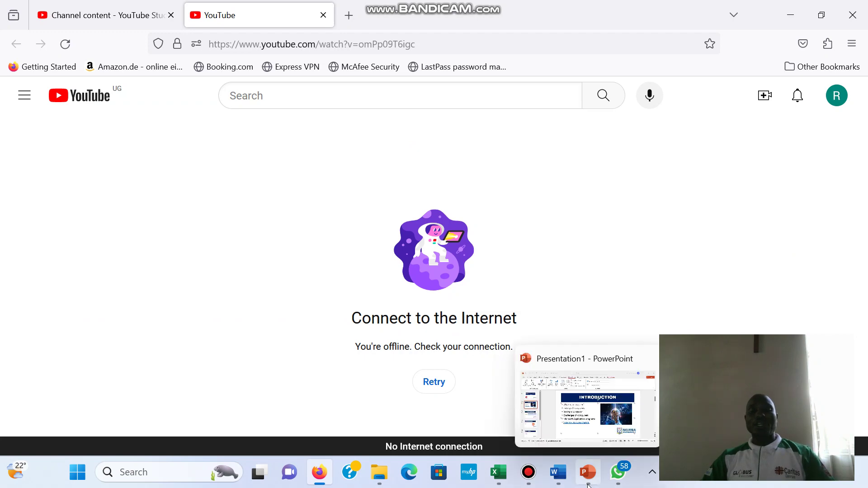
click(600, 434)
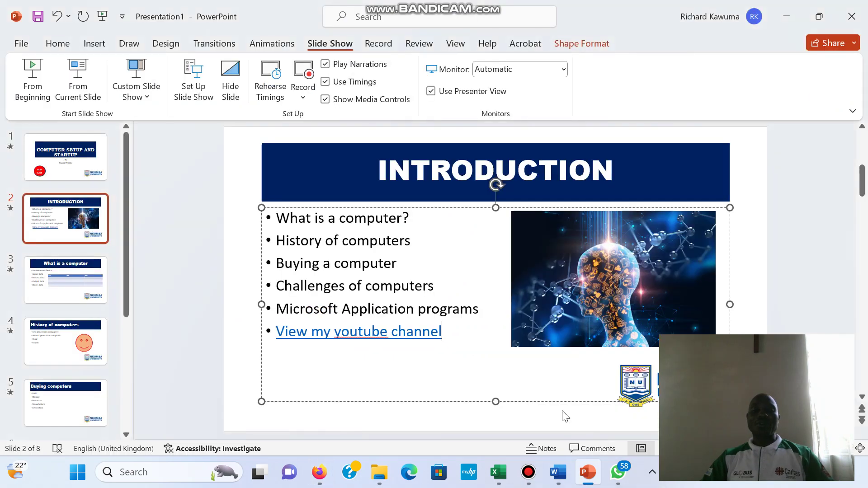
click(204, 274)
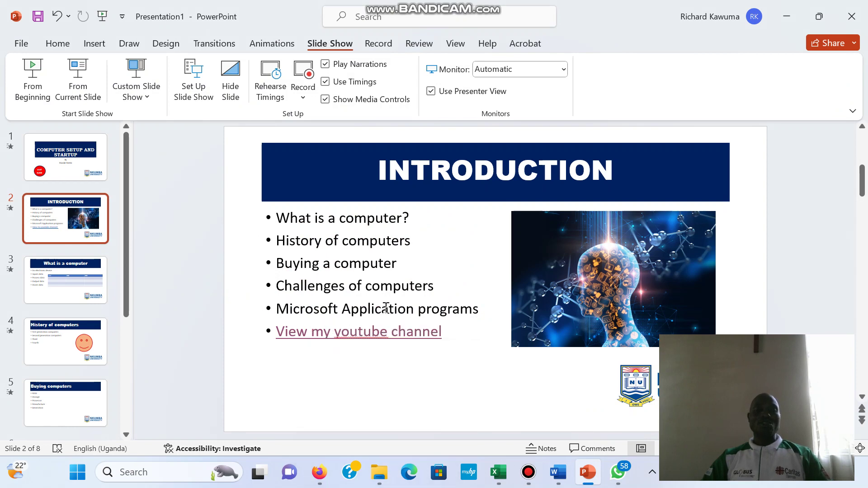
click(99, 47)
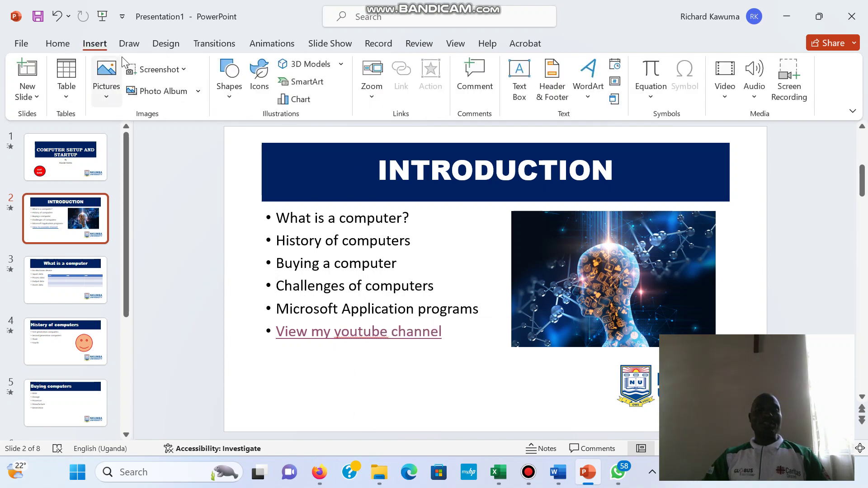
click(229, 97)
click(237, 135)
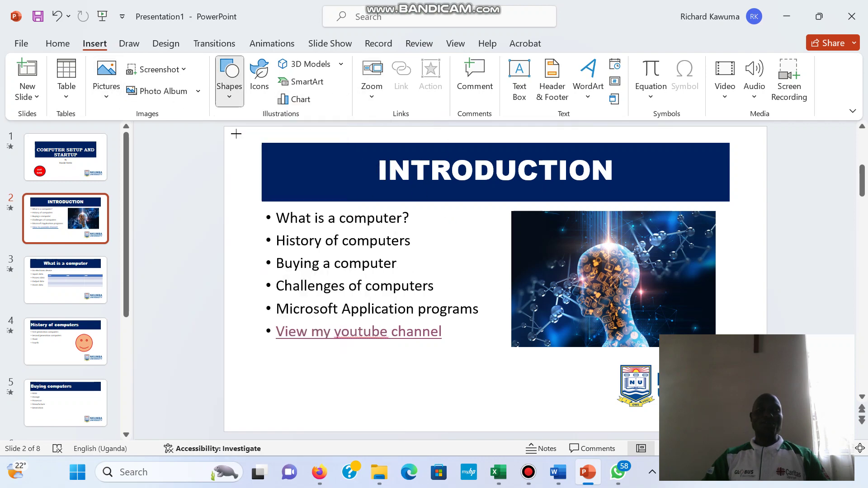
Draw a rectangle below the bullet list and give it a bevel effect and yellow fill.
drag(331, 385, 429, 414)
right_click(394, 398)
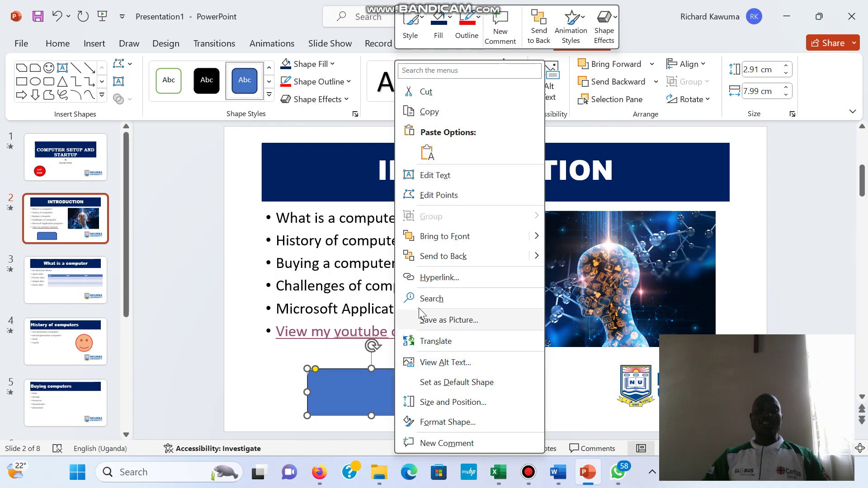
click(363, 385)
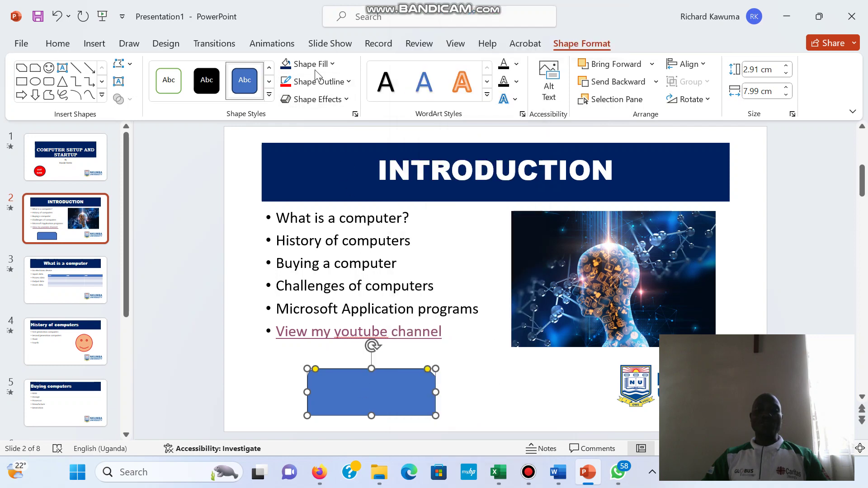
click(348, 99)
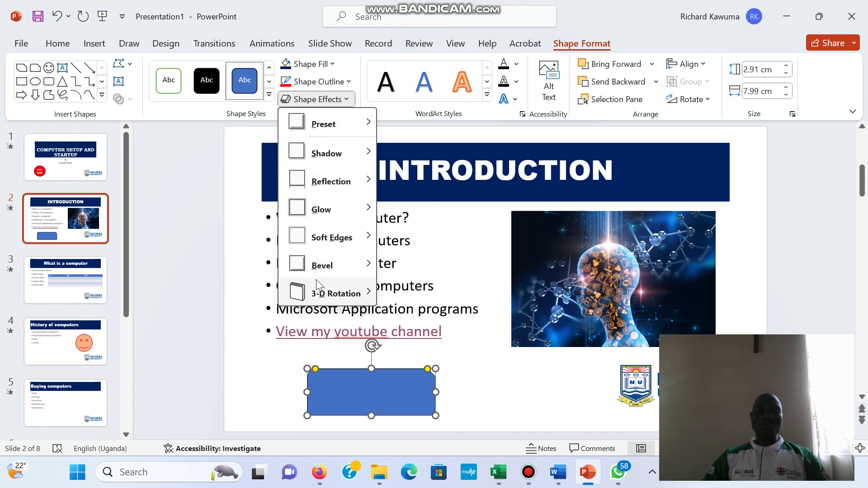
mouse_move(324, 271)
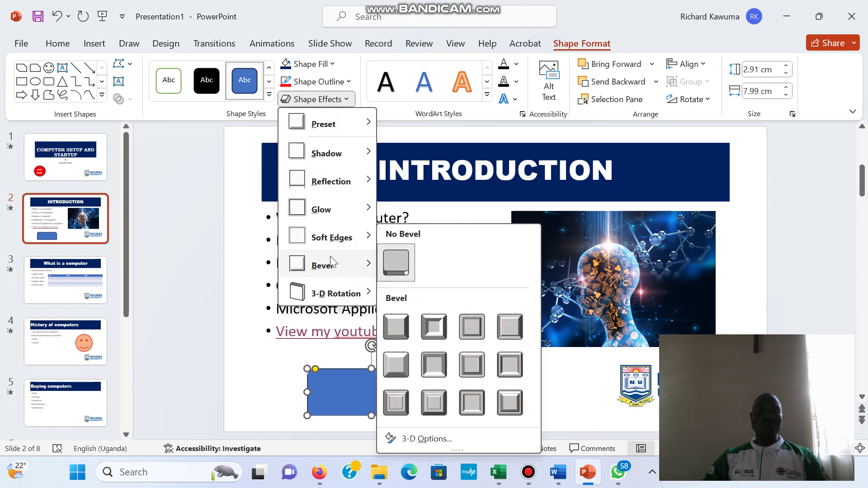
click(430, 329)
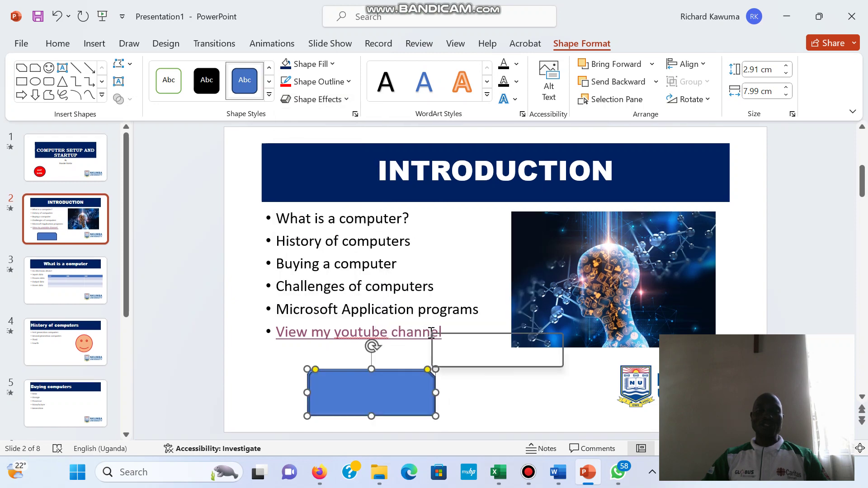
click(334, 65)
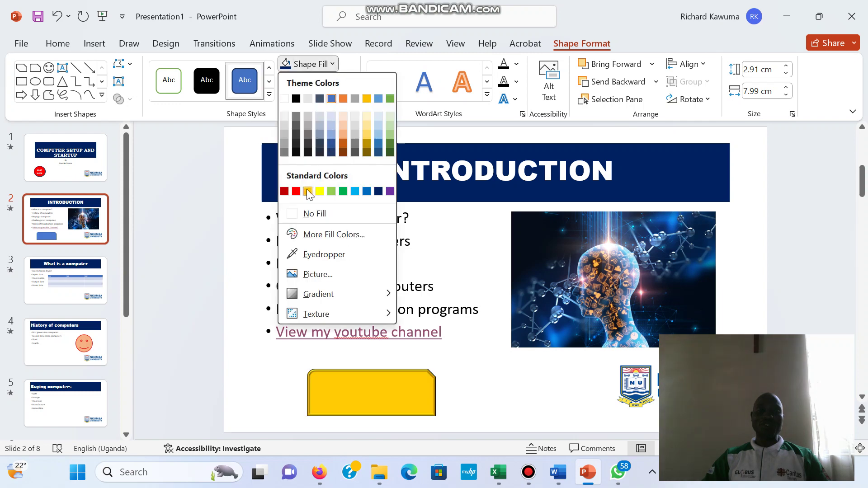
click(307, 192)
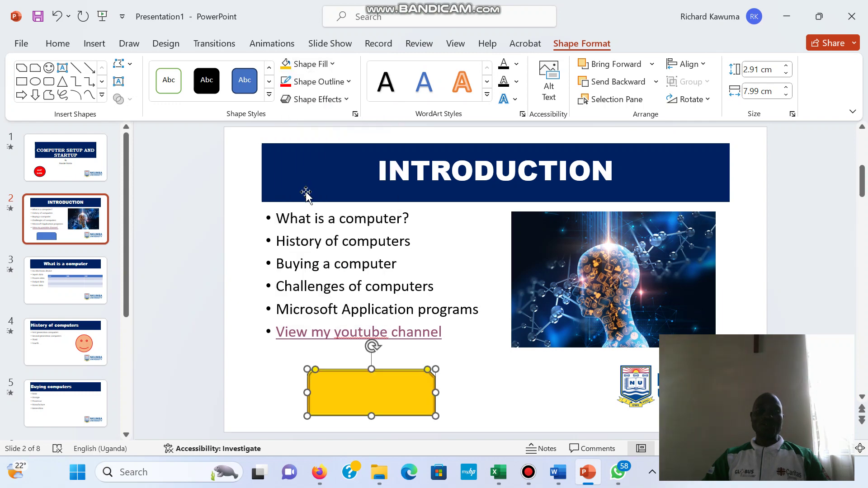
Put the placeholder text 'dddfdfdfdd' inside the yellow rectangle and select it.
right_click(361, 397)
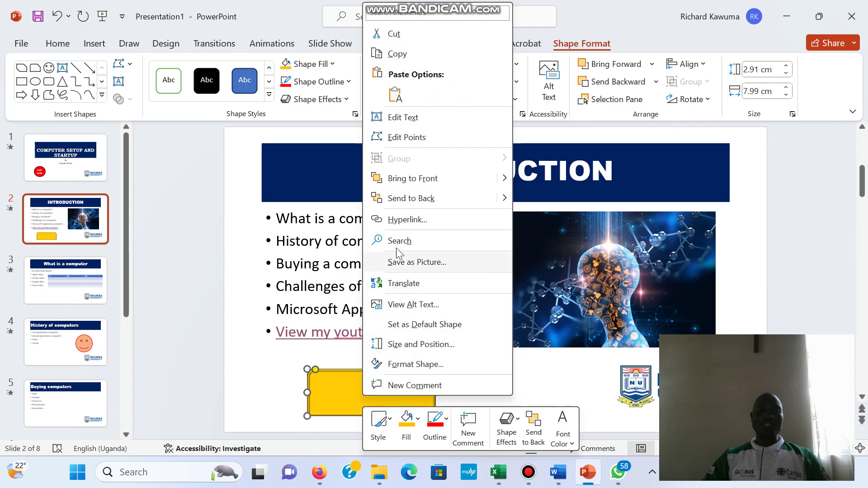
click(405, 123)
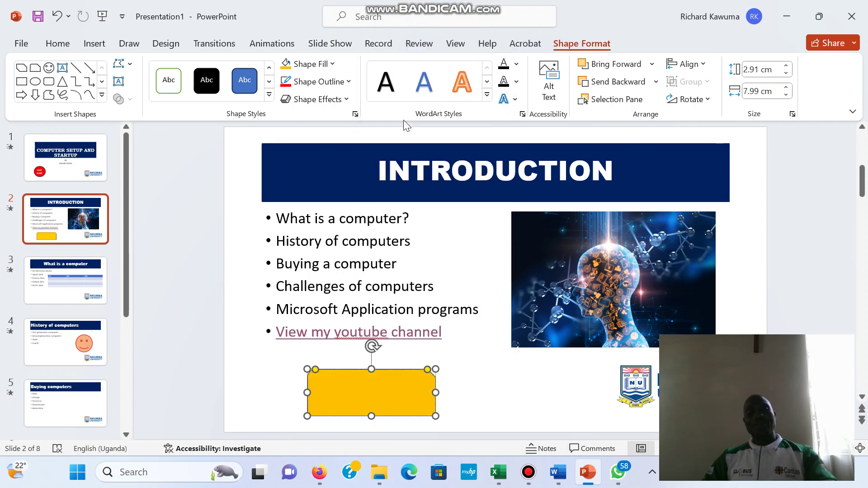
text(dddfdfdfdd)
click(462, 382)
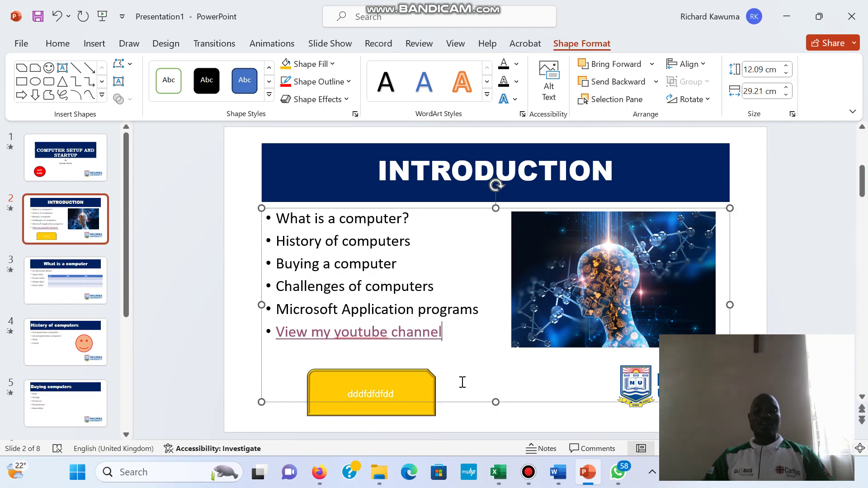
click(433, 380)
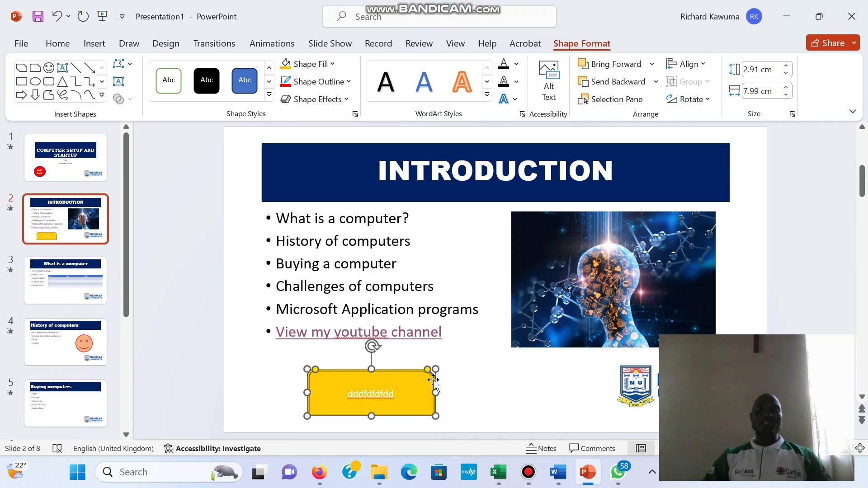
click(92, 47)
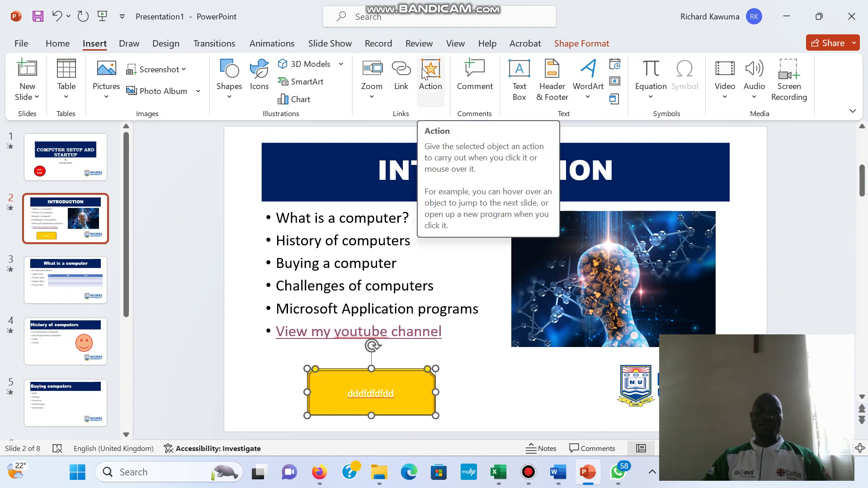
click(430, 77)
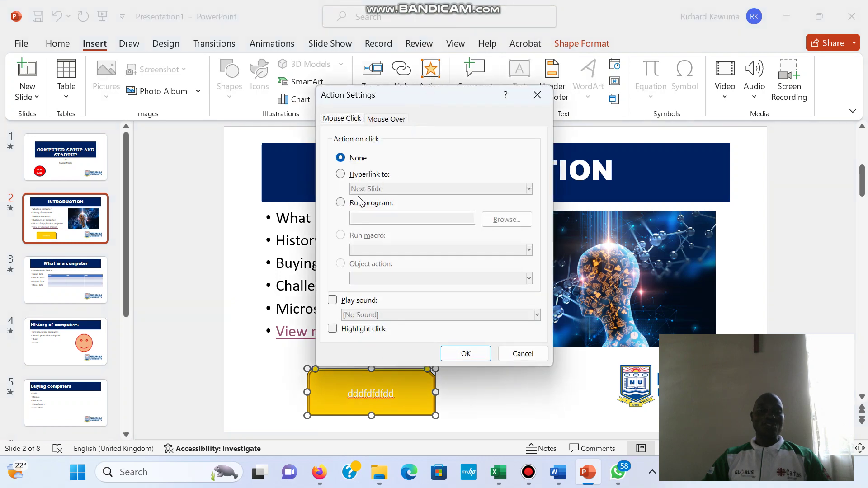
click(342, 175)
click(383, 189)
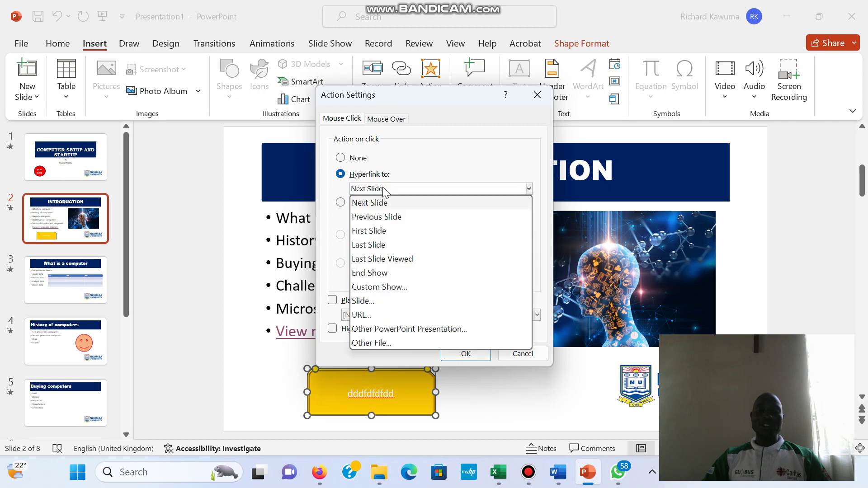
click(422, 166)
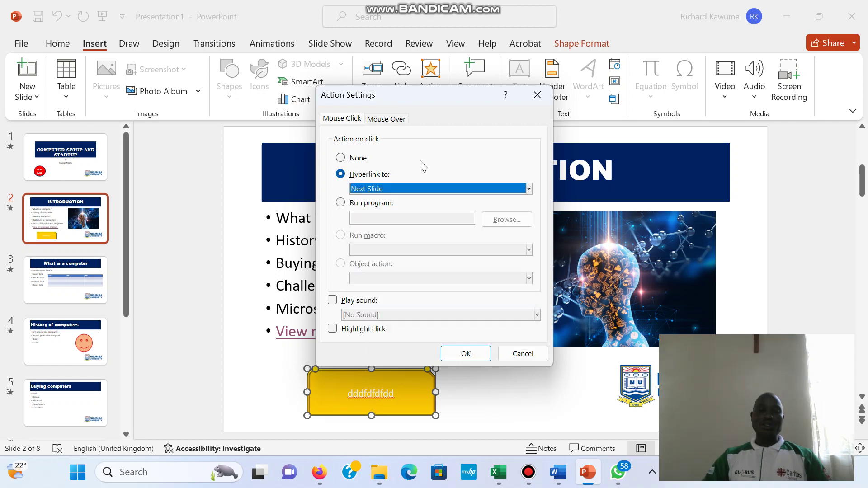
click(342, 204)
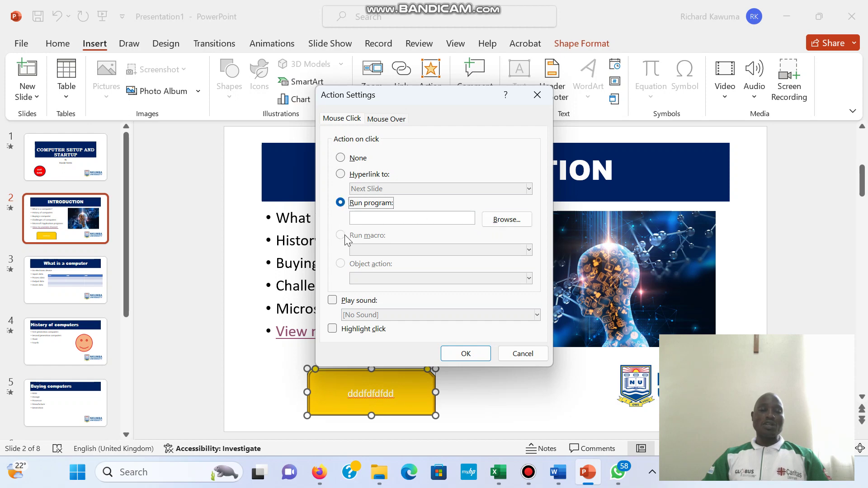
click(334, 301)
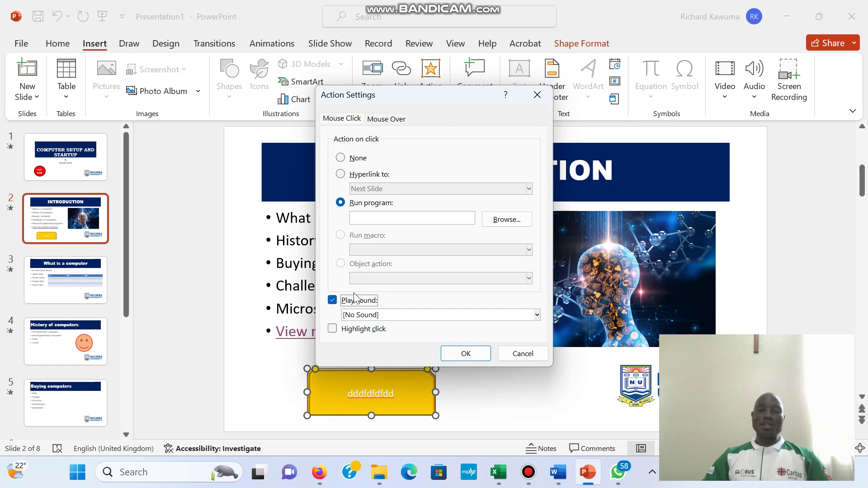
click(387, 121)
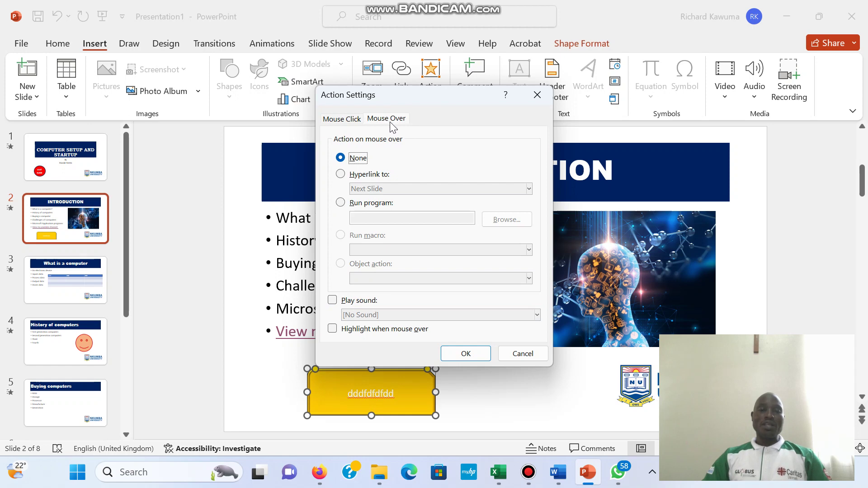
click(349, 121)
click(380, 119)
click(355, 119)
click(381, 120)
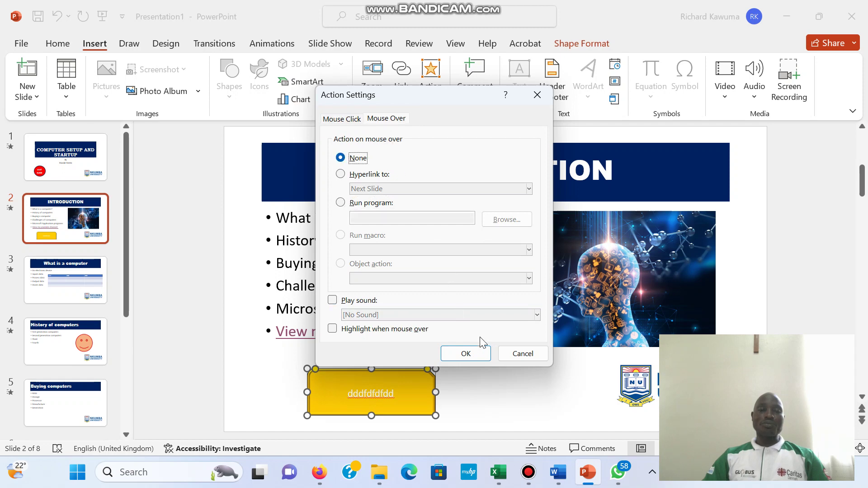
click(505, 353)
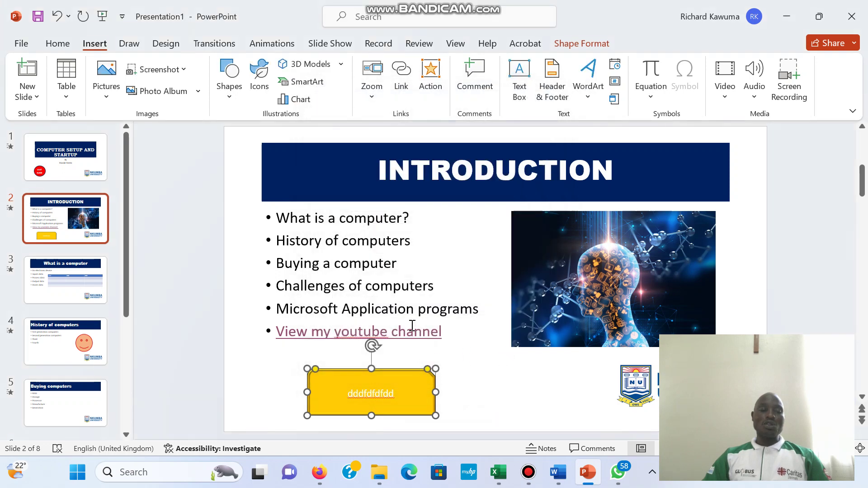
click(410, 289)
double_click(365, 261)
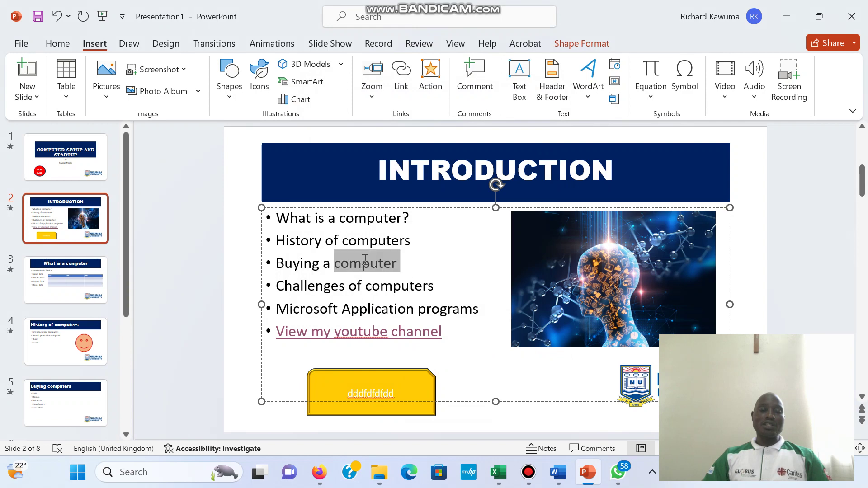
drag(329, 250, 283, 259)
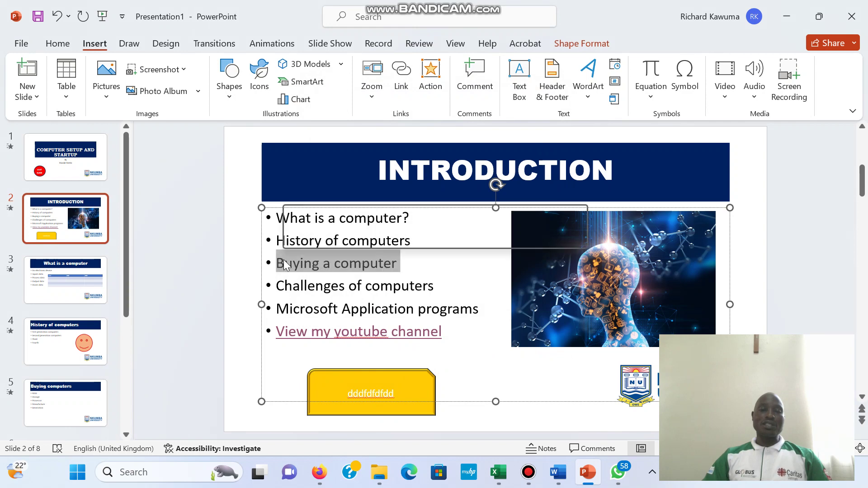
click(406, 83)
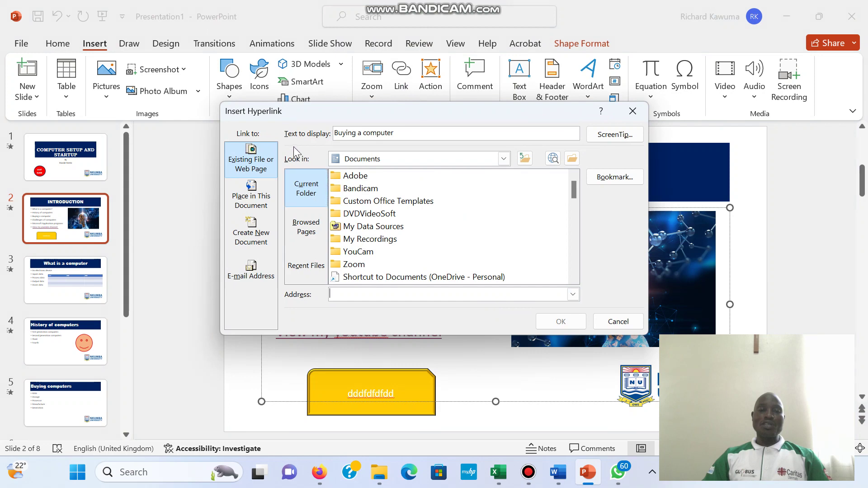
click(315, 189)
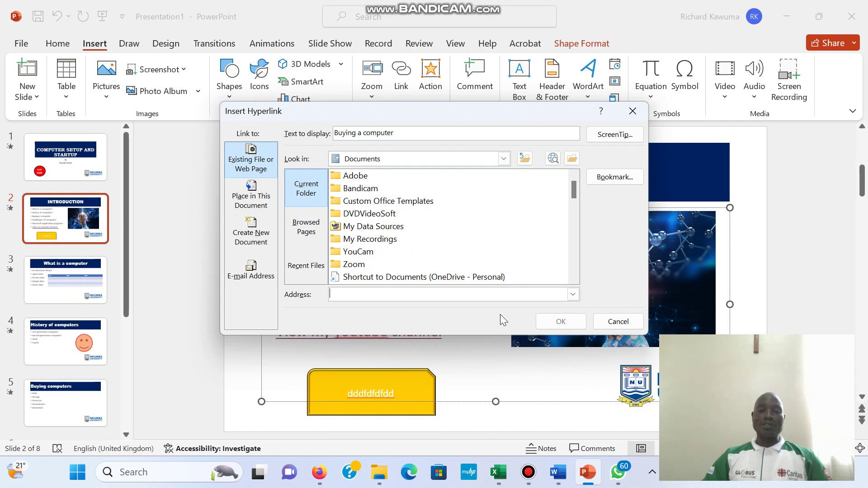
click(616, 321)
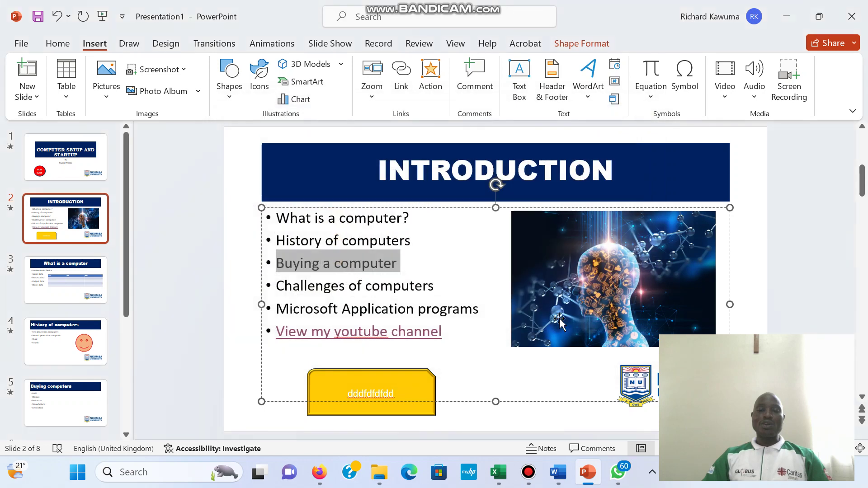
click(481, 279)
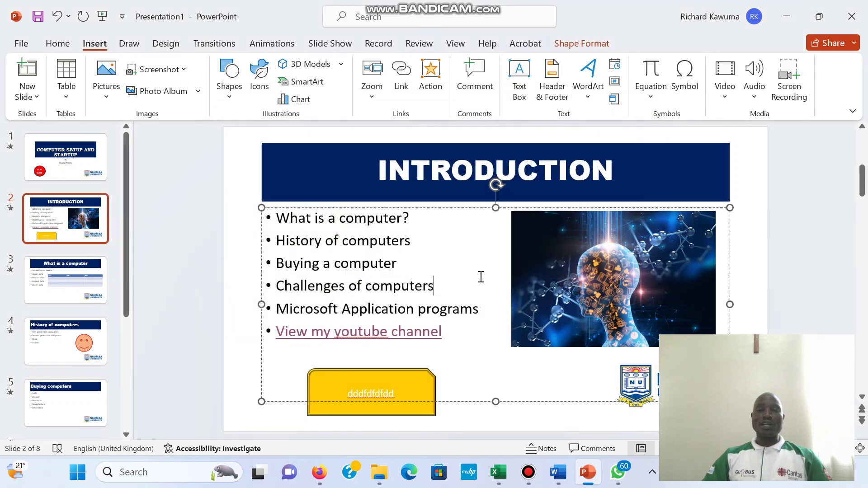